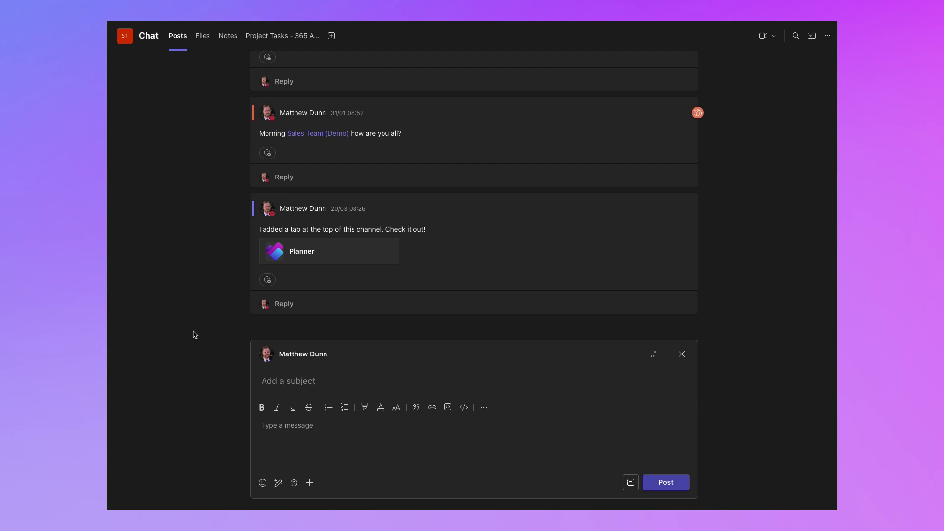
Step: Start a new basic approval request from the channel's new post, searching the available apps for "approval" and choosing Approvals
{"action": "left_click", "coordinate": [324, 438]}
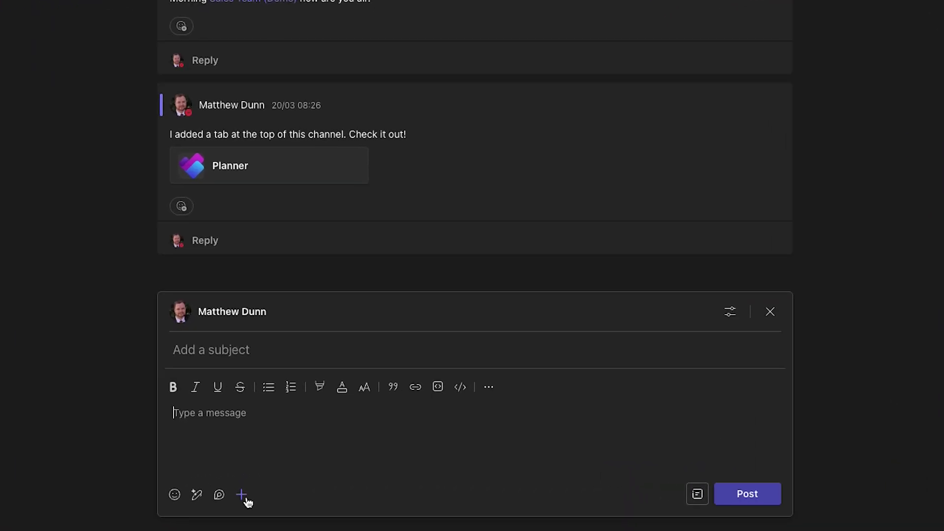
{"action": "left_click", "coordinate": [309, 483]}
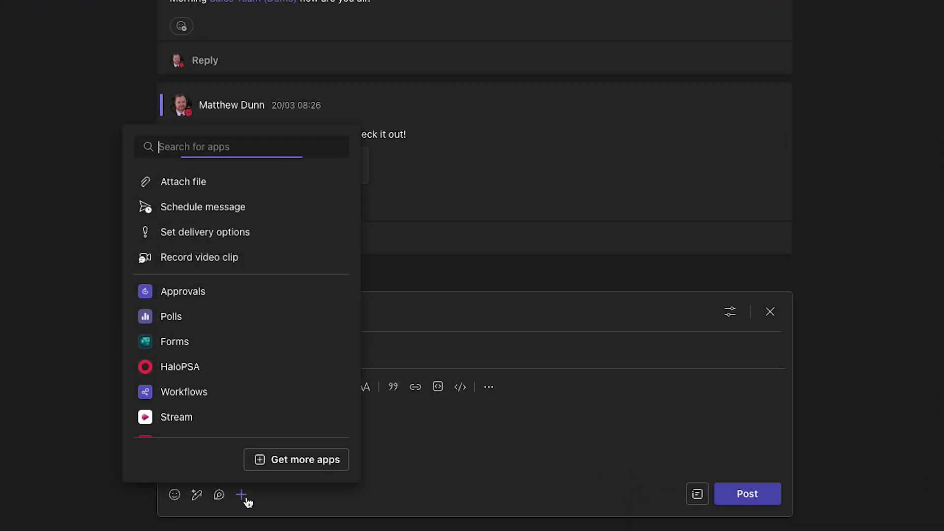
{"action": "left_click", "coordinate": [293, 460]}
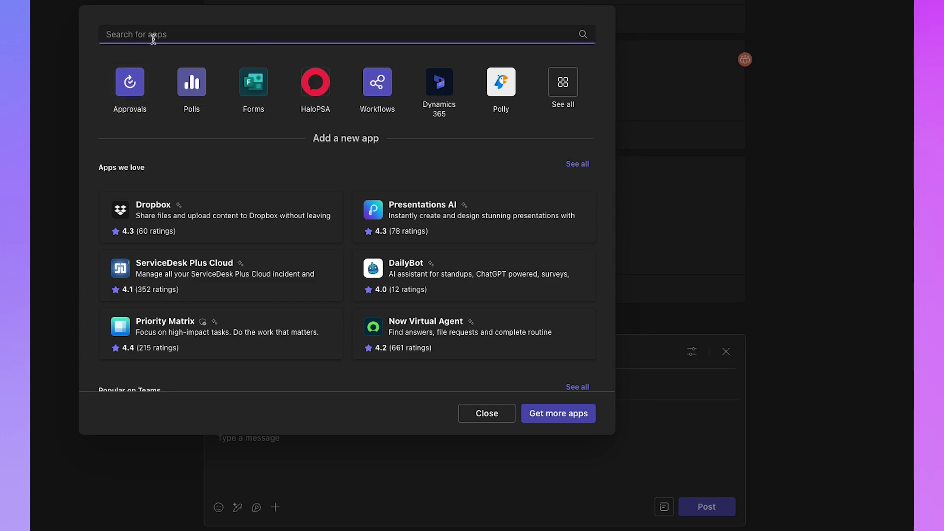
{"action": "type", "text": "approval"}
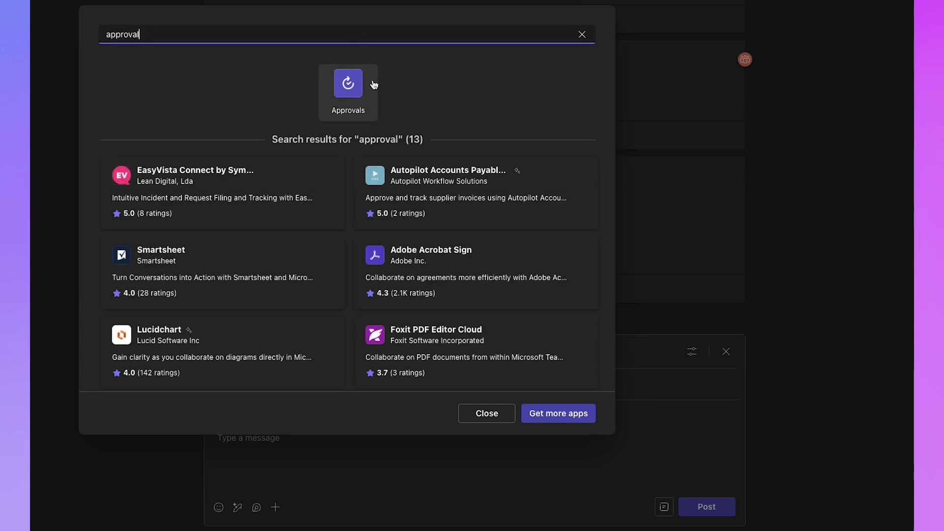
{"action": "left_click", "coordinate": [353, 89]}
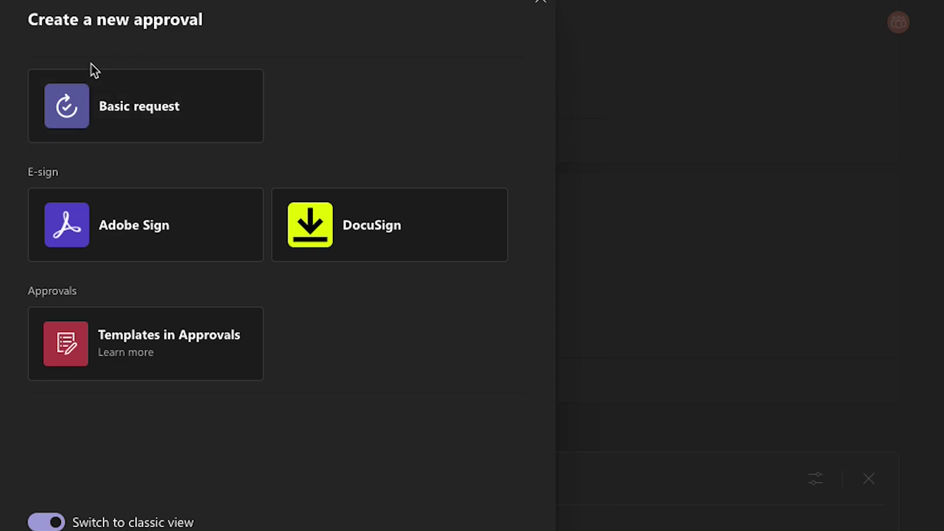
{"action": "left_click", "coordinate": [115, 126]}
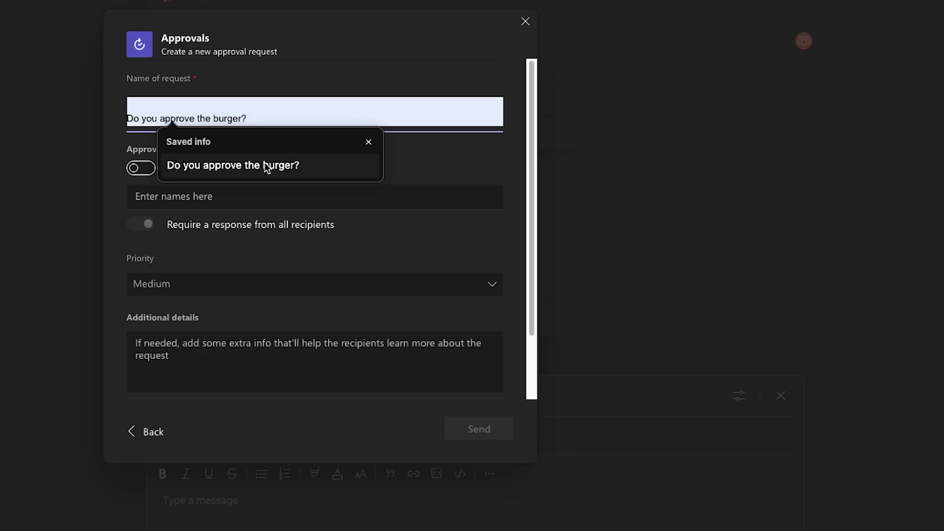
Step: Name the approval request "Apple Vision Pro"
{"action": "left_click", "coordinate": [215, 95]}
{"action": "left_click", "coordinate": [202, 112]}
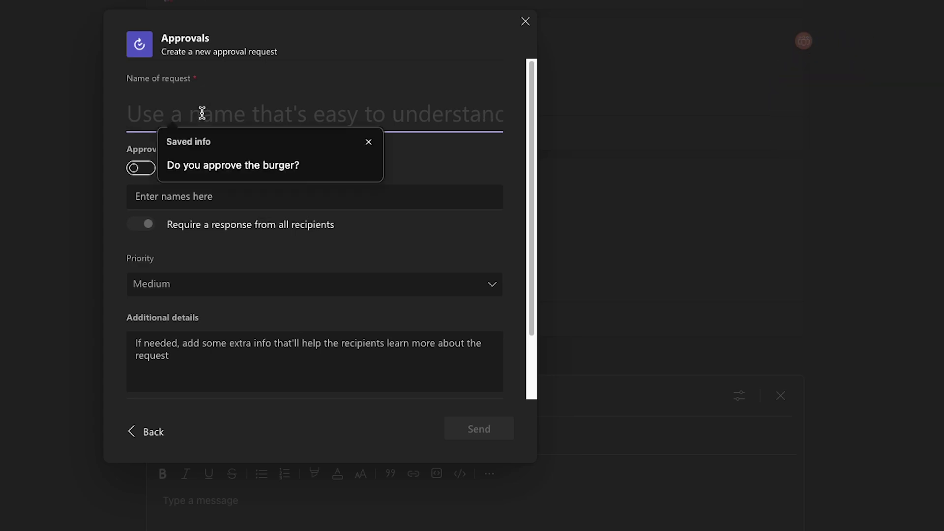
{"action": "type", "text": "Apple Visio"}
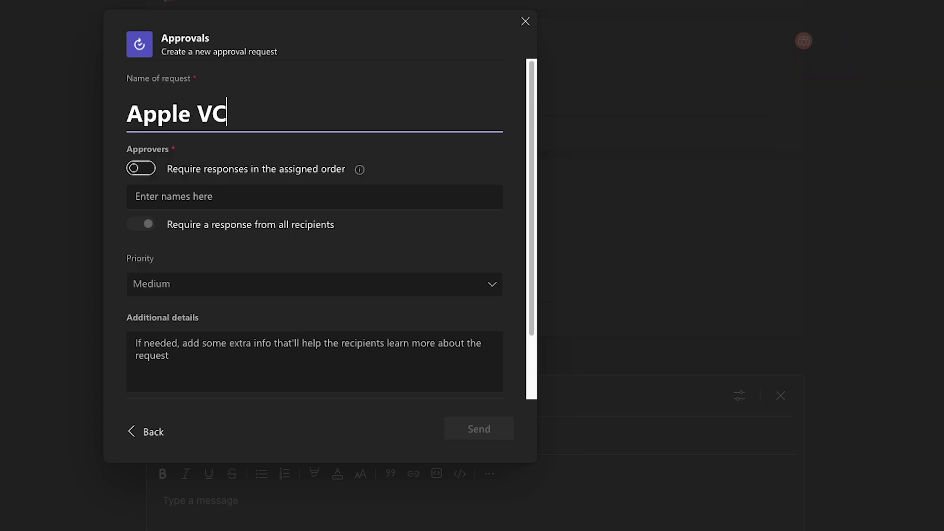
{"action": "type", "text": "n Pro"}
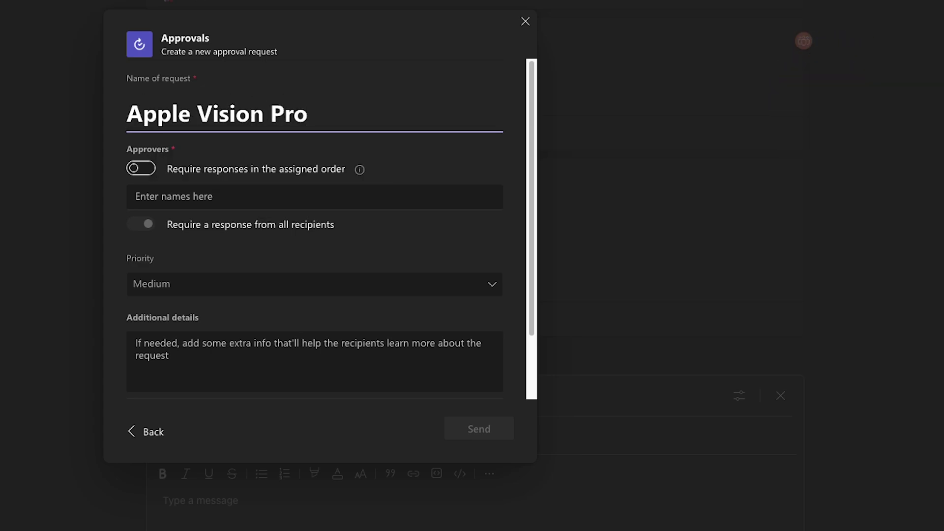
{"action": "left_click", "coordinate": [217, 189]}
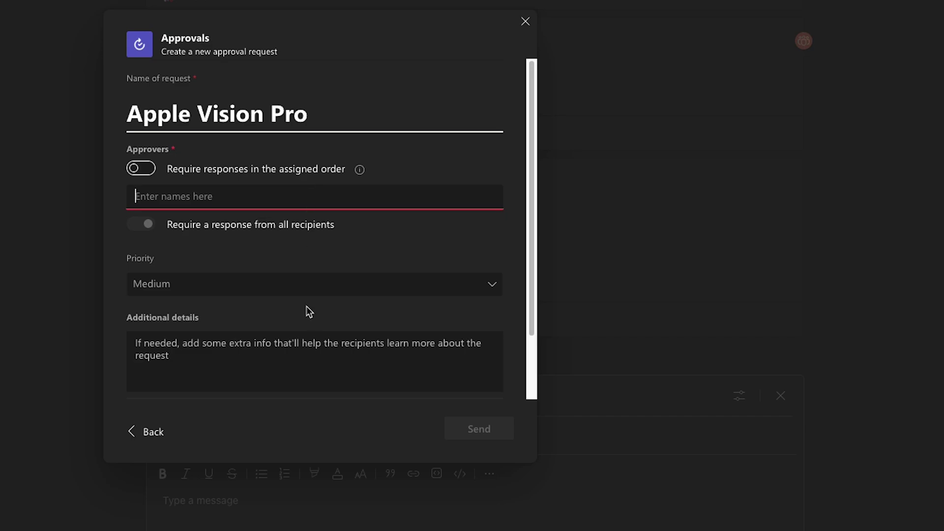
{"action": "left_click", "coordinate": [144, 170]}
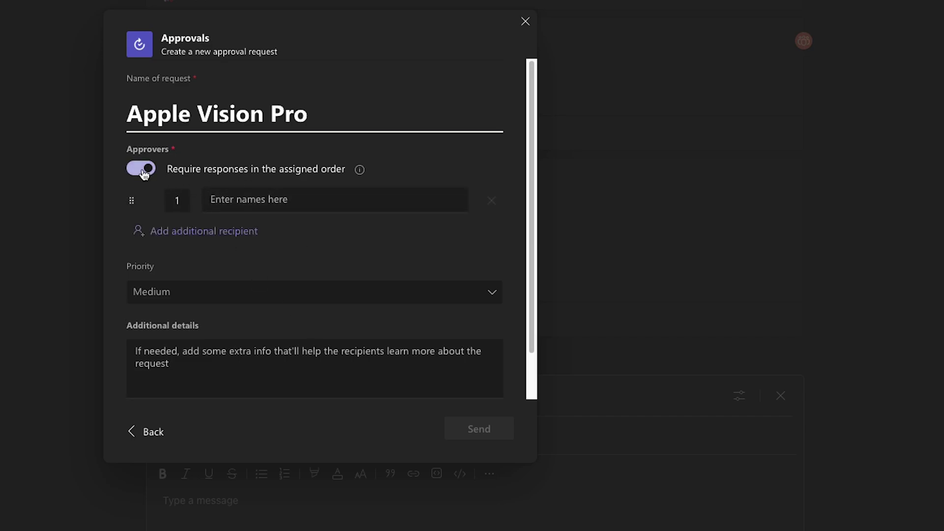
{"action": "left_click", "coordinate": [234, 197]}
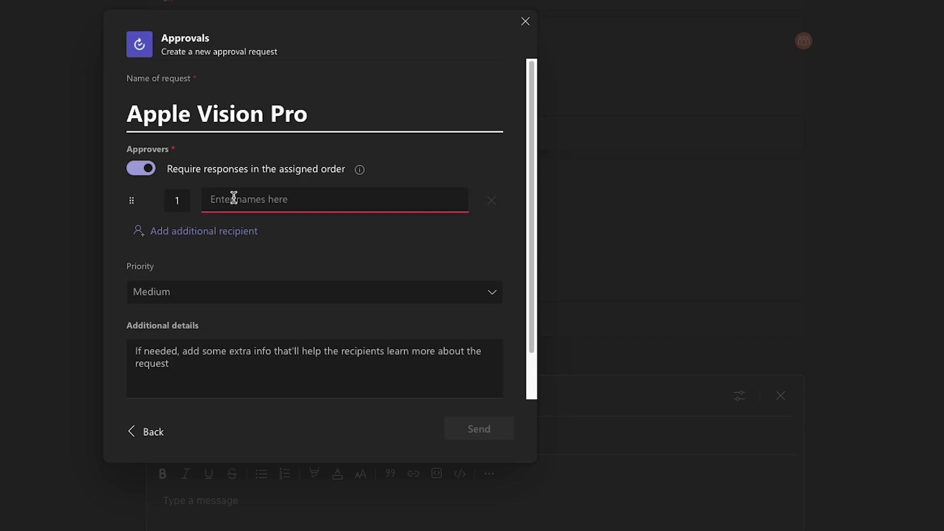
{"action": "left_click", "coordinate": [141, 168]}
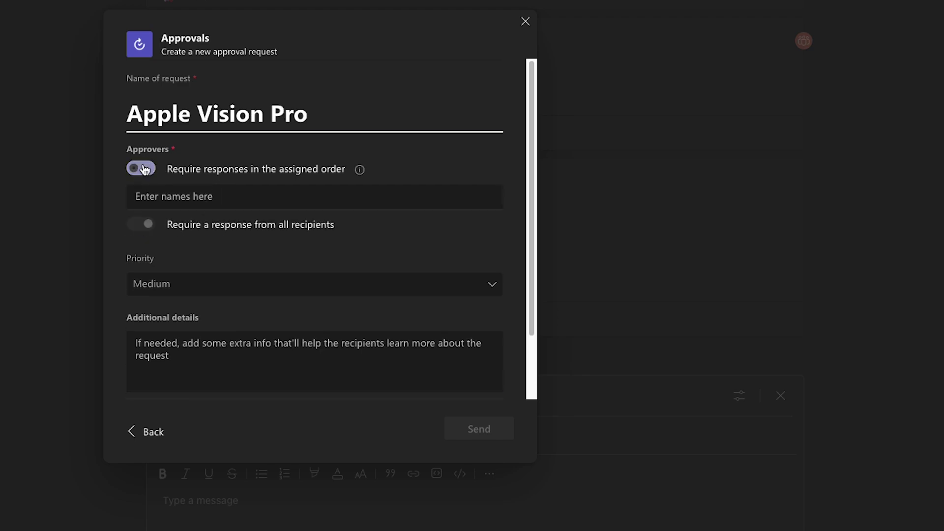
Step: Add a colleague as the request's approver and set the priority to Important
{"action": "left_click", "coordinate": [179, 191]}
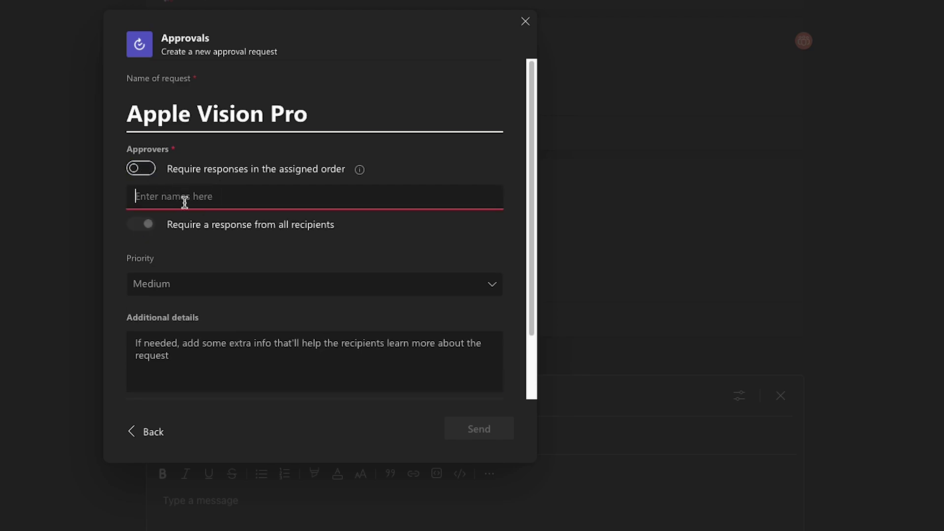
{"action": "type", "text": "wes"}
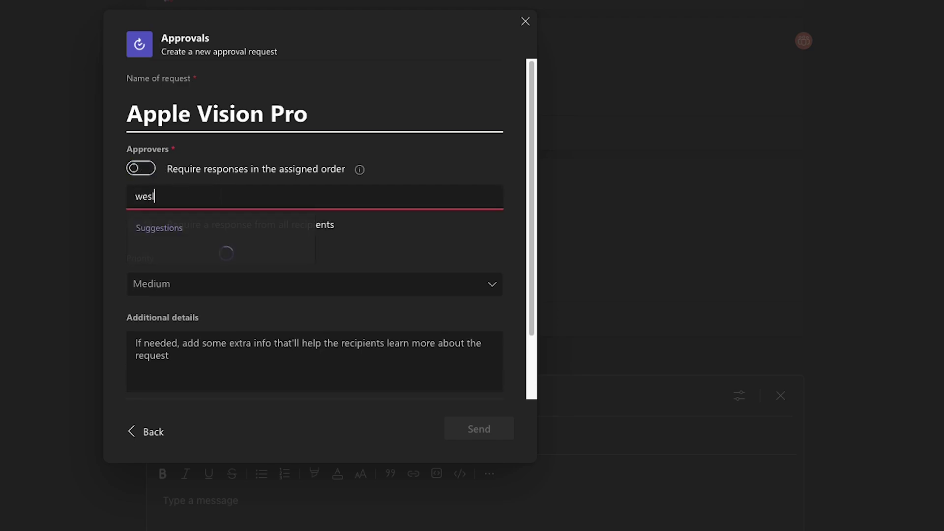
{"action": "left_click", "coordinate": [214, 260]}
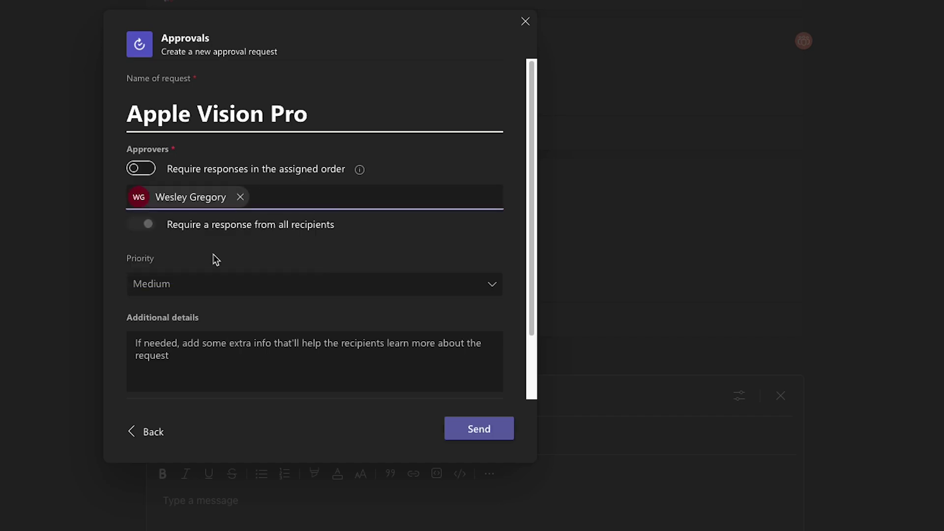
{"action": "left_click", "coordinate": [149, 227]}
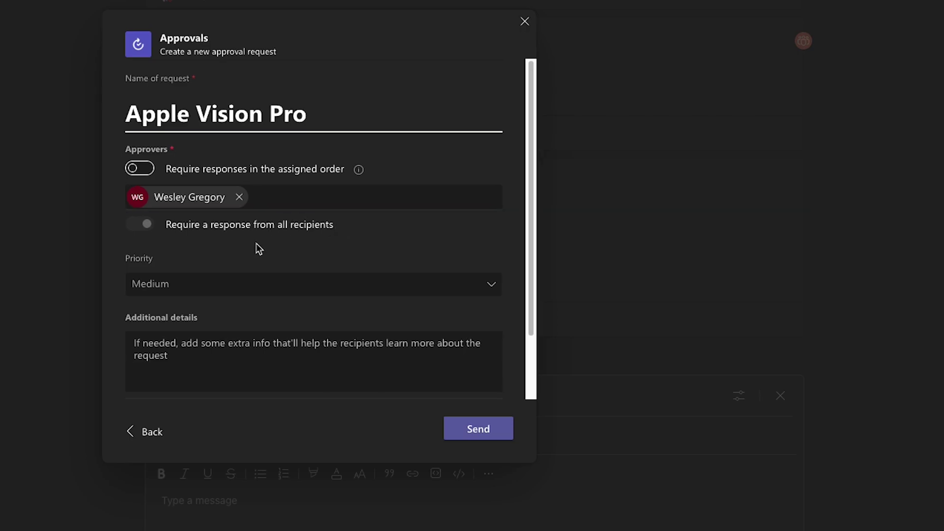
{"action": "left_click", "coordinate": [261, 283]}
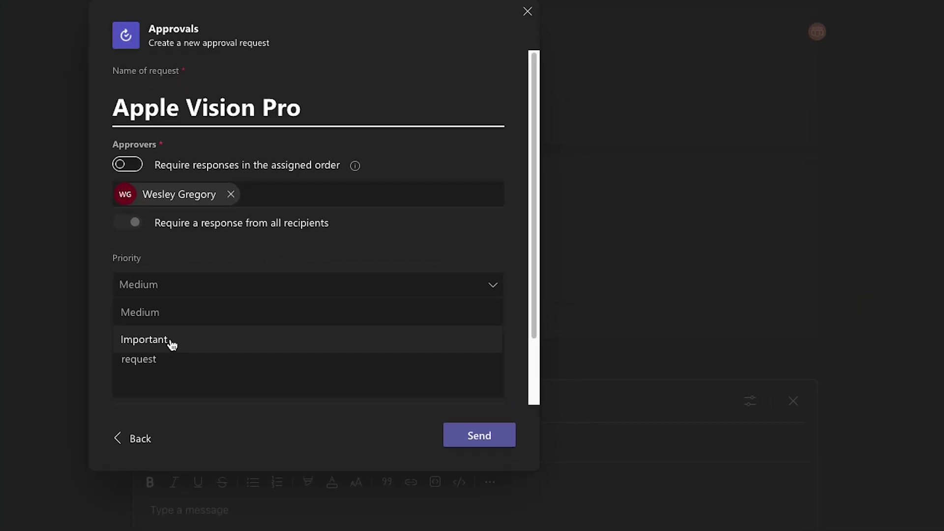
{"action": "left_click", "coordinate": [274, 317]}
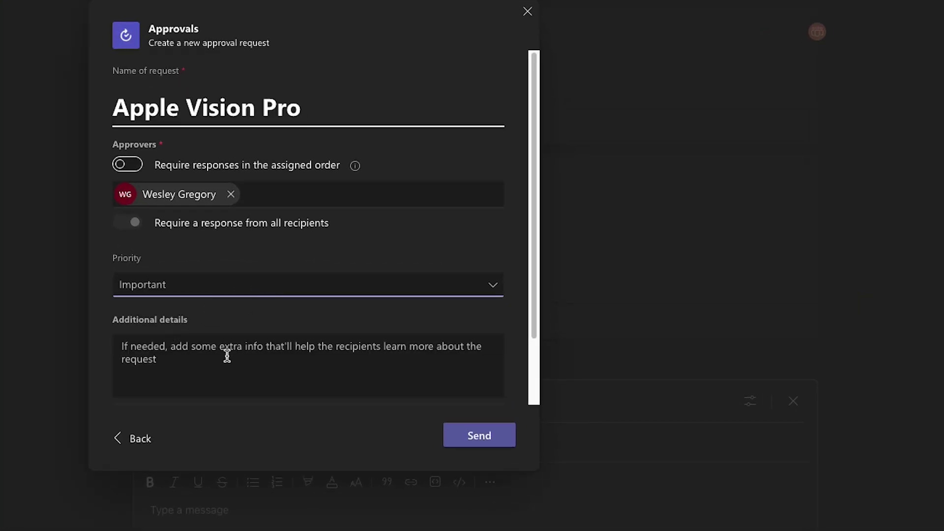
Step: Enter the additional details "The apple vision pro costs $3500 and I need it for research purposes."
{"action": "left_click", "coordinate": [312, 324]}
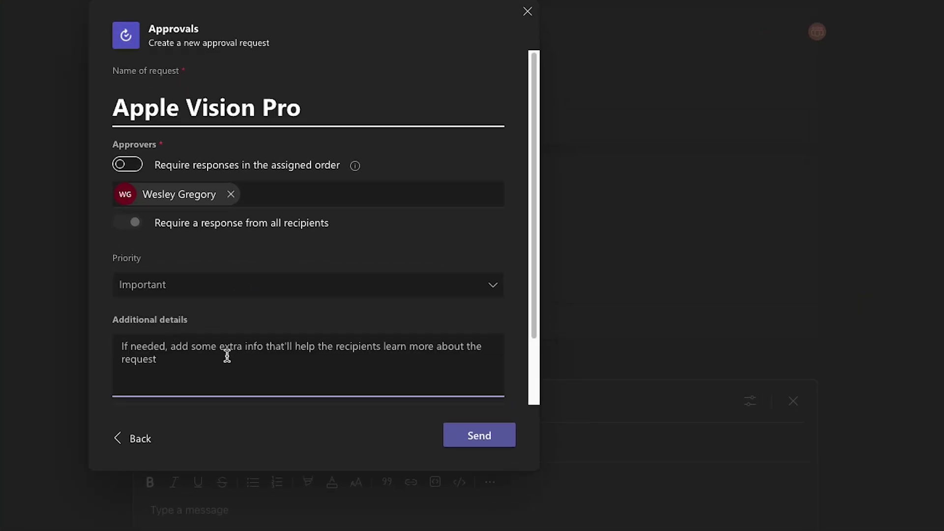
{"action": "type", "text": "The "}
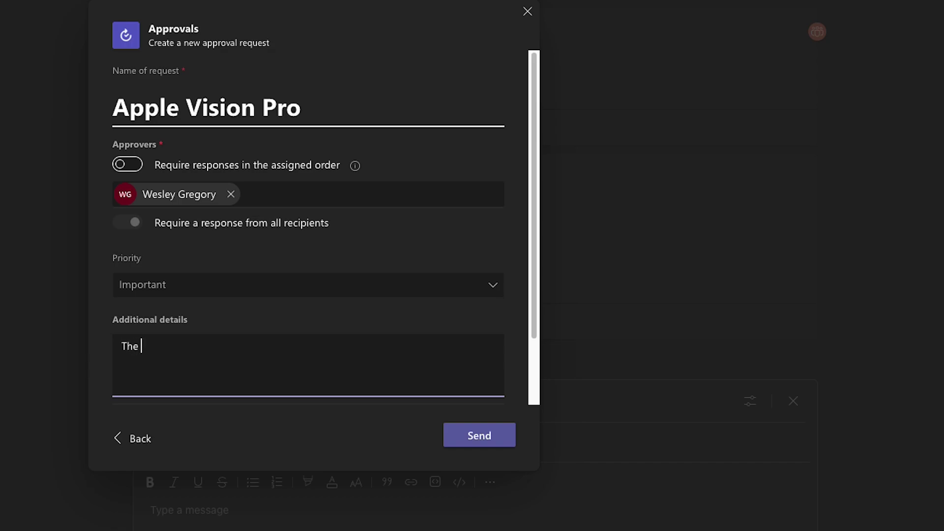
{"action": "type", "text": "apple vision pro co"}
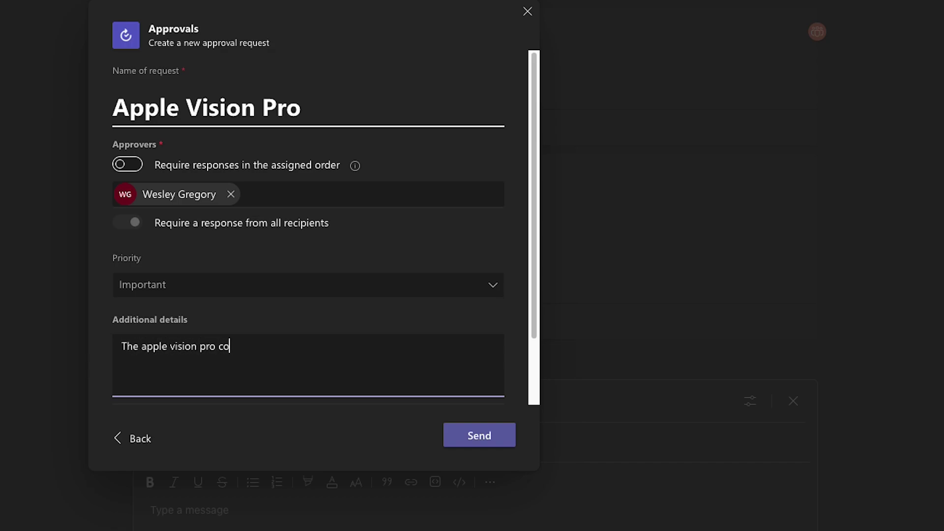
{"action": "type", "text": "sts $34"}
{"action": "key", "text": "BackSpace"}
{"action": "key", "text": "BackSpace"}
{"action": "type", "text": "4"}
{"action": "key", "text": "BackSpace"}
{"action": "type", "text": "3500 and I need it "}
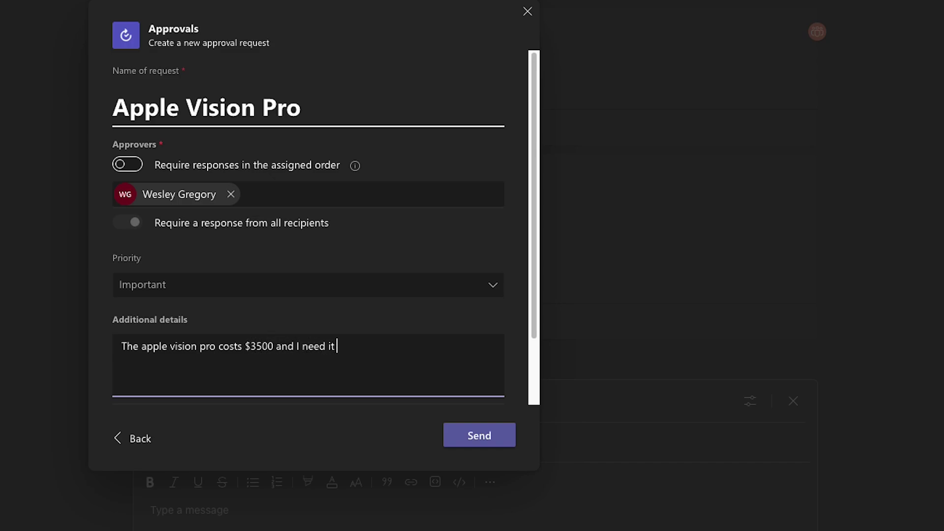
{"action": "type", "text": "for research purposes."}
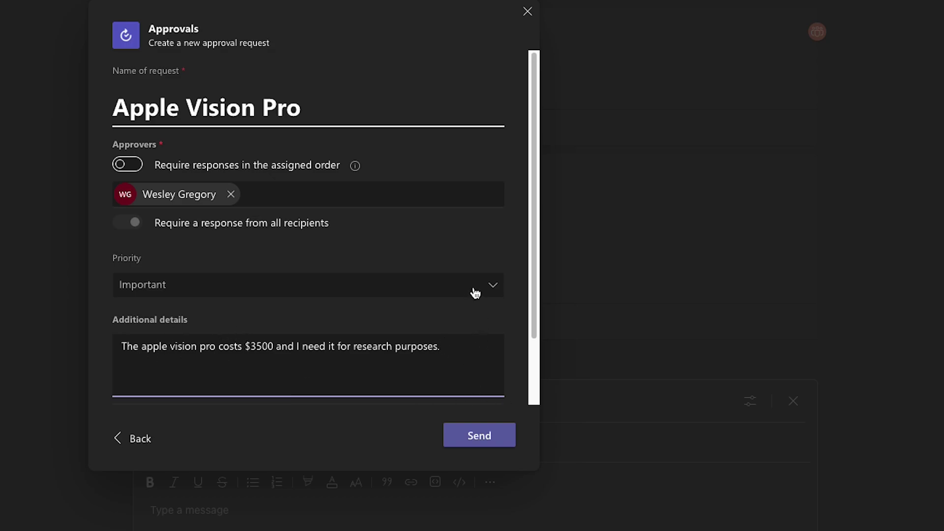
Step: Send the approval request to the channel and view the details of its posted card
{"action": "left_click", "coordinate": [467, 440]}
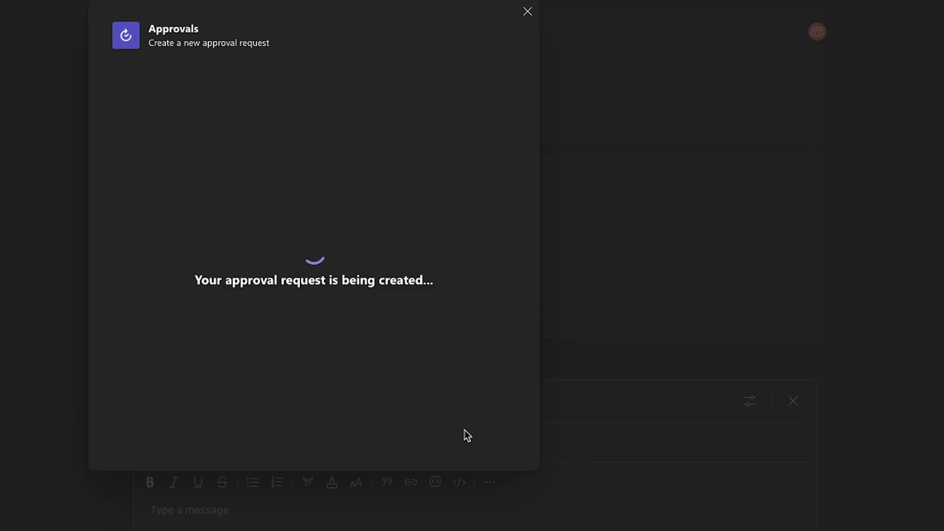
{"action": "left_click", "coordinate": [491, 105]}
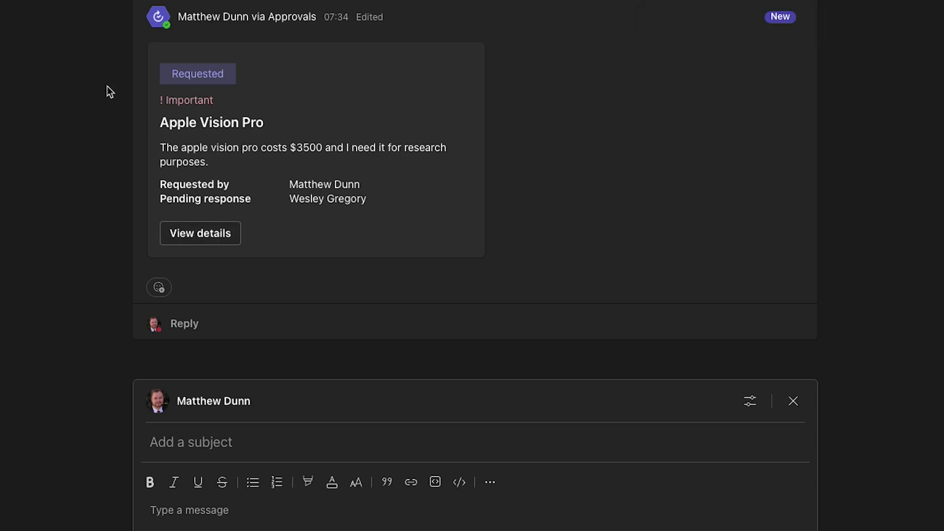
{"action": "left_click", "coordinate": [217, 236]}
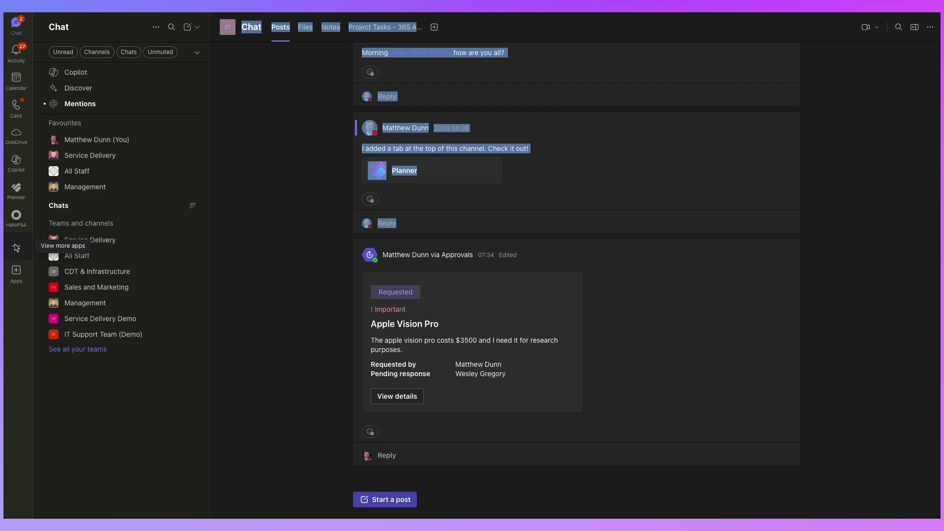
Step: Open the Approvals app and view the list of received approval requests
{"action": "left_click", "coordinate": [17, 246]}
{"action": "left_click", "coordinate": [68, 176]}
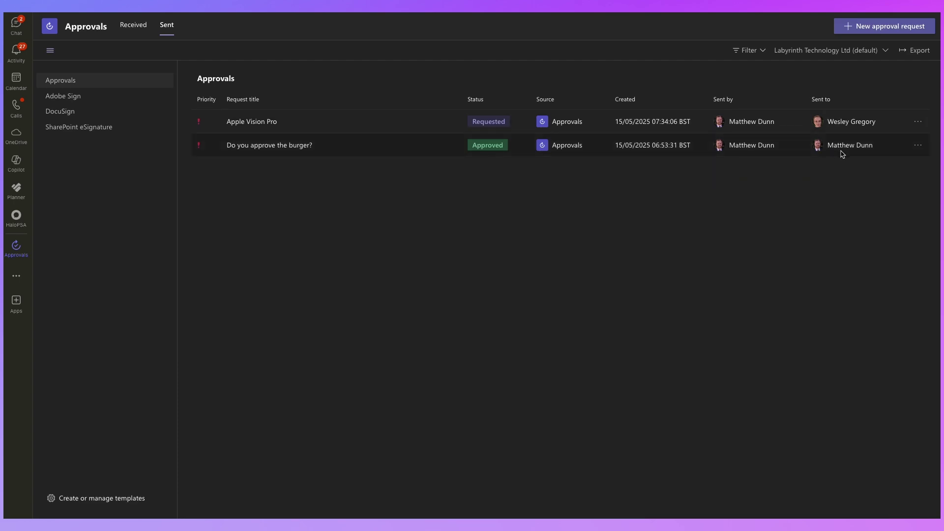
{"action": "left_click", "coordinate": [141, 27]}
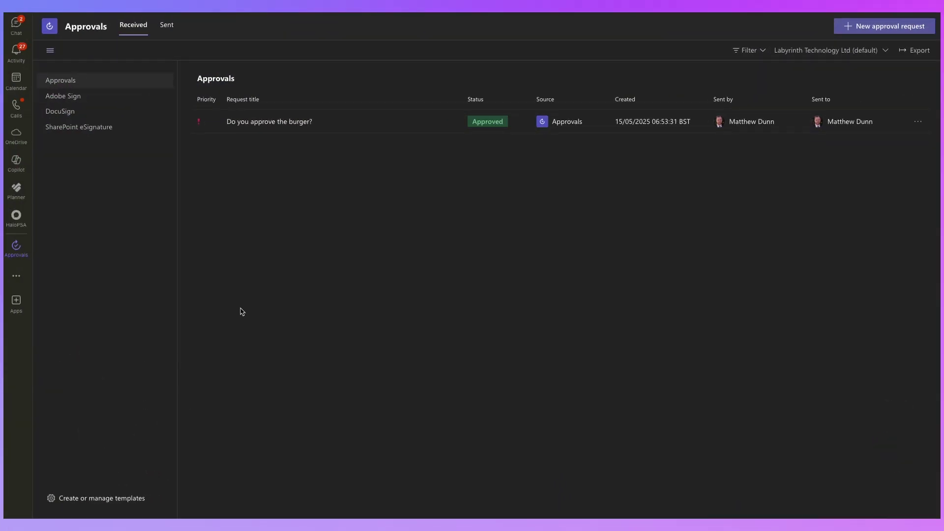
Step: Browse the Teams app store and show the apps in the Popular on Teams category
{"action": "left_click", "coordinate": [16, 302]}
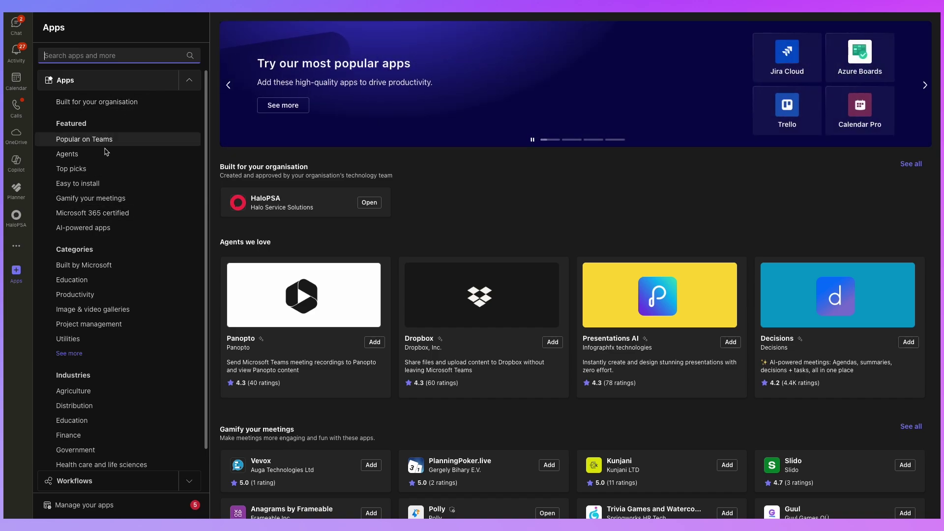
{"action": "scroll", "coordinate": [123, 378], "scroll_direction": "down", "scroll_amount": 1}
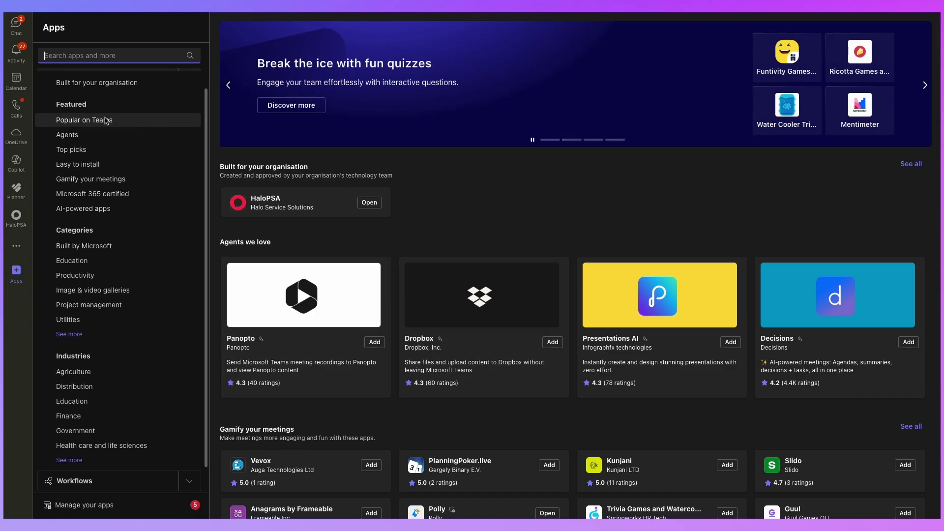
{"action": "left_click", "coordinate": [97, 121]}
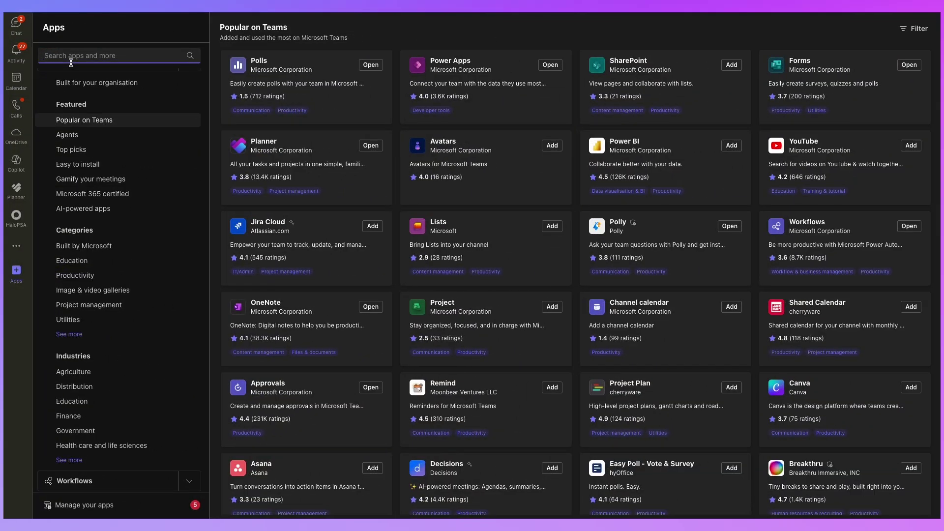
Step: Search the app store for "halo psa" and open the list for managing installed apps
{"action": "type", "text": "halo"}
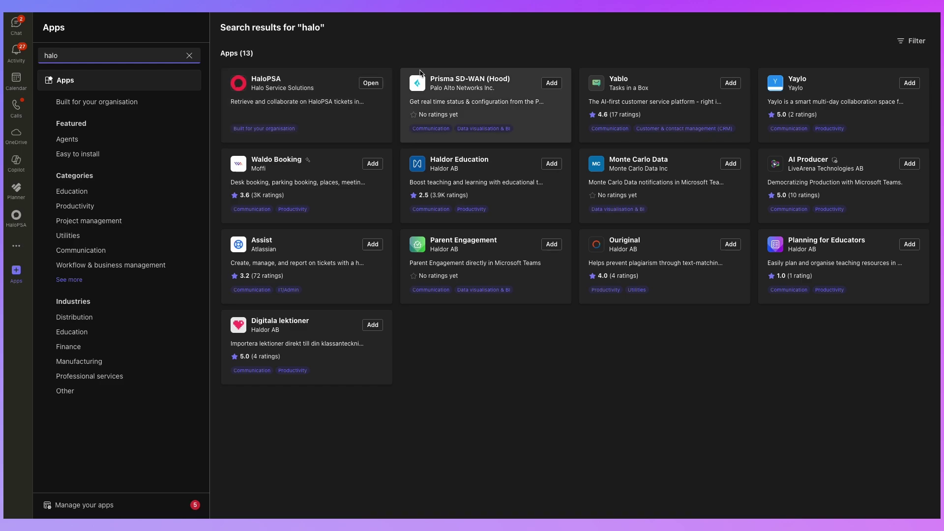
{"action": "type", "text": "psa"}
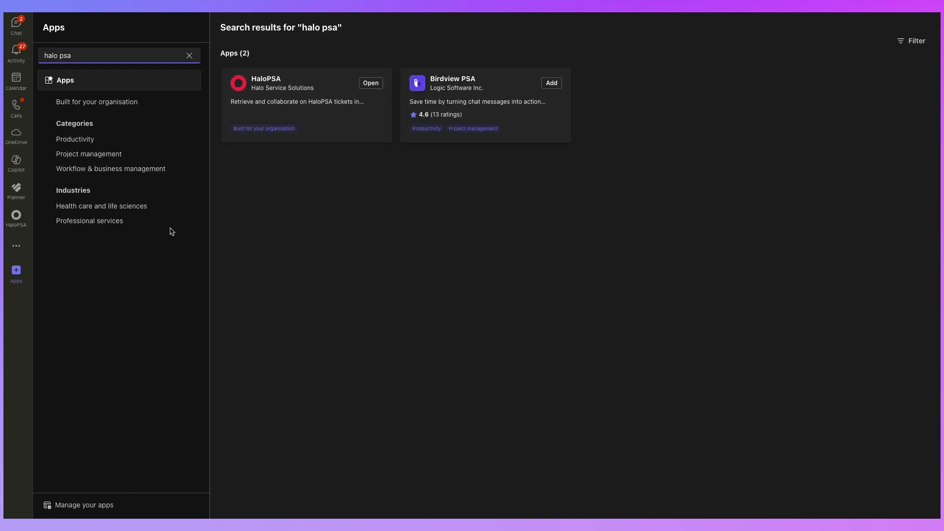
{"action": "left_click", "coordinate": [85, 509]}
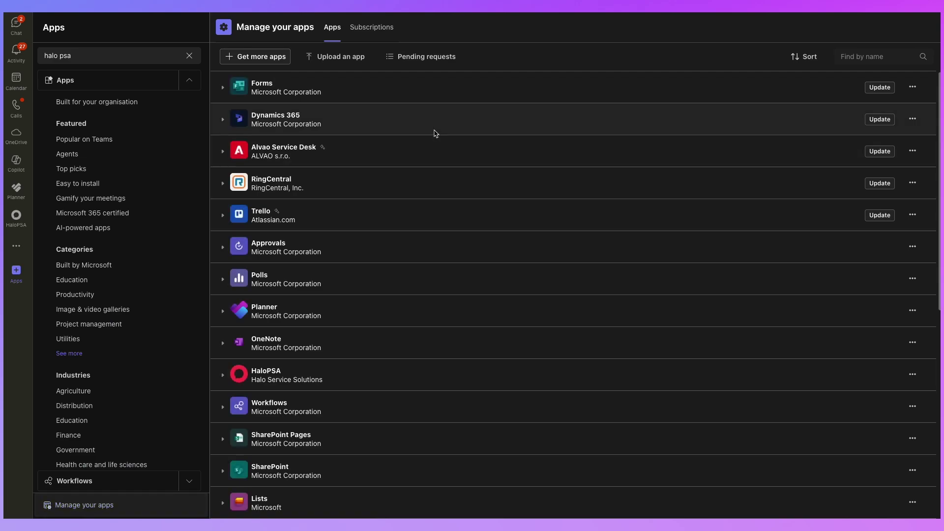
Step: Return to the team channel in Chat and open its Project Tasks tab
{"action": "left_click", "coordinate": [336, 58]}
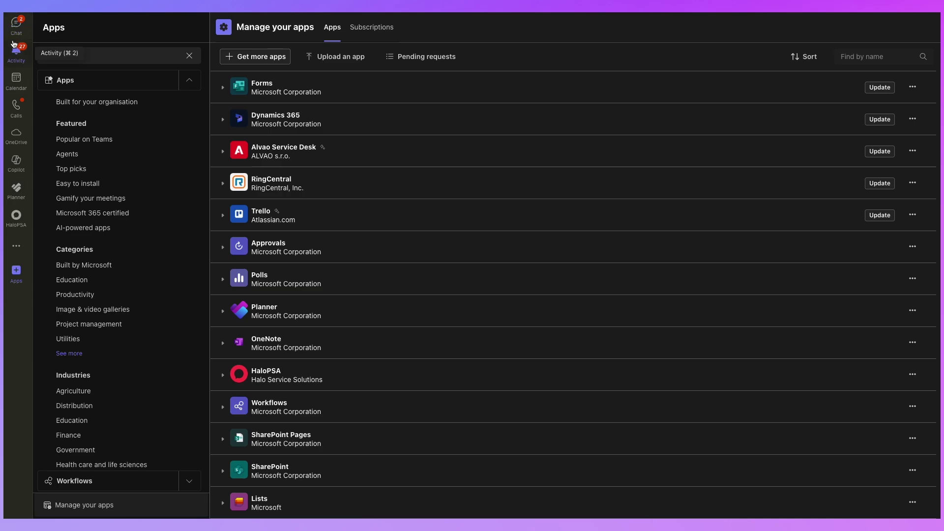
{"action": "left_click", "coordinate": [16, 27]}
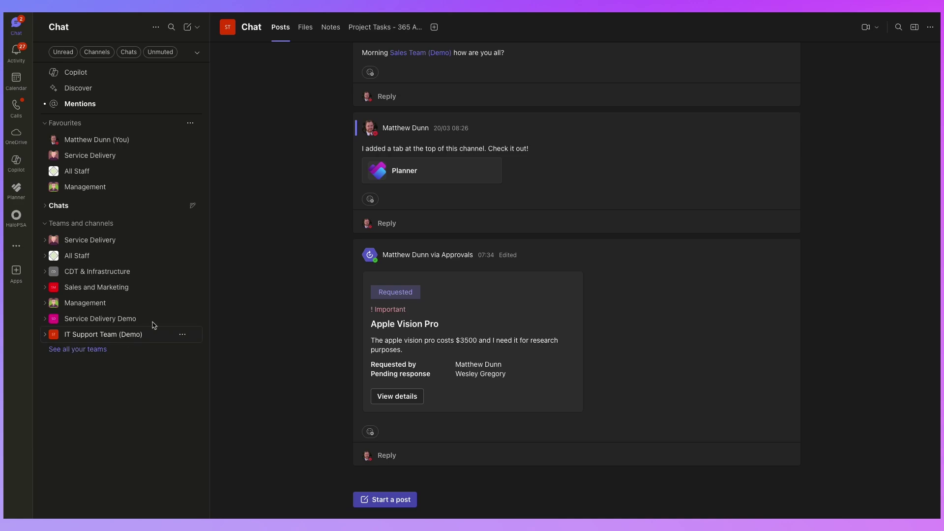
{"action": "left_click", "coordinate": [388, 28]}
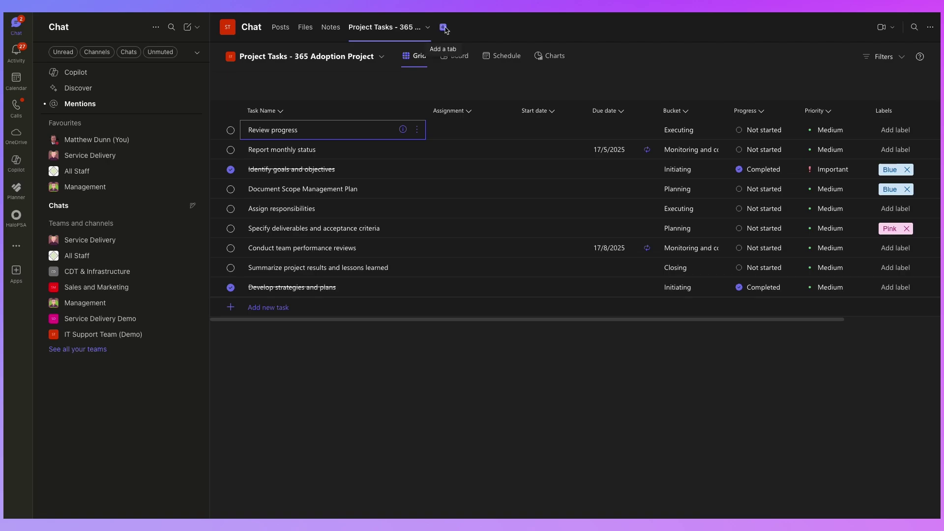
Step: View the setup for adding a Document Library tab to the channel, and close it without saving
{"action": "left_click", "coordinate": [443, 27]}
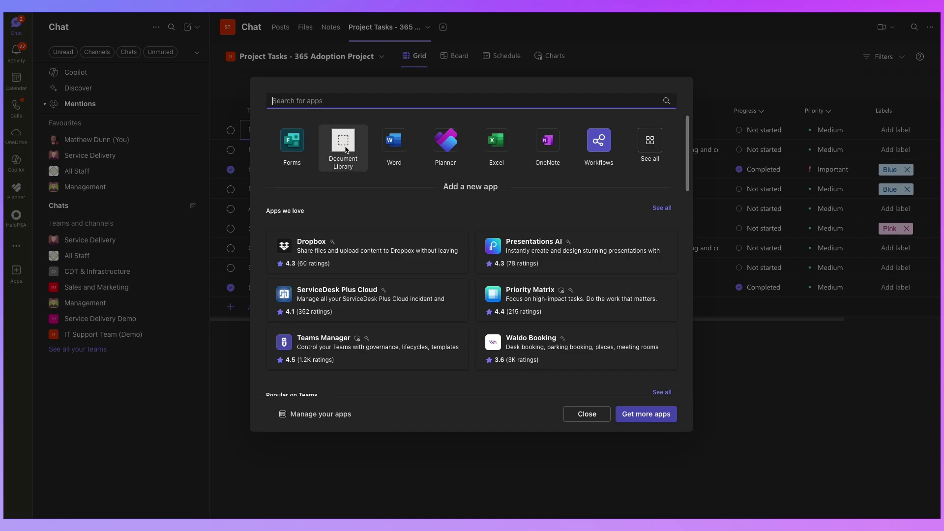
{"action": "left_click", "coordinate": [346, 149]}
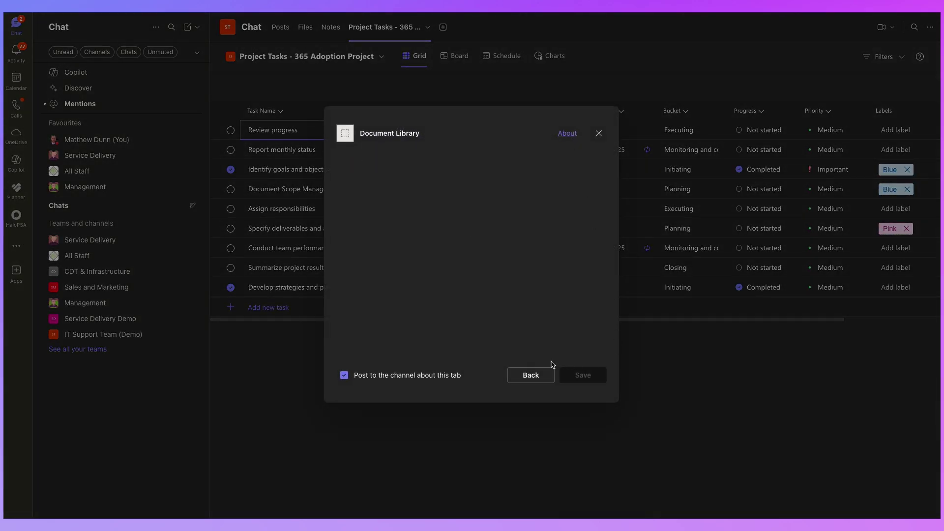
{"action": "left_click", "coordinate": [599, 131]}
Step: Search the channel's tab apps for "sharep", view the SharePoint Pages setup without saving, and choose Planner as the tab app instead
{"action": "left_click", "coordinate": [443, 27]}
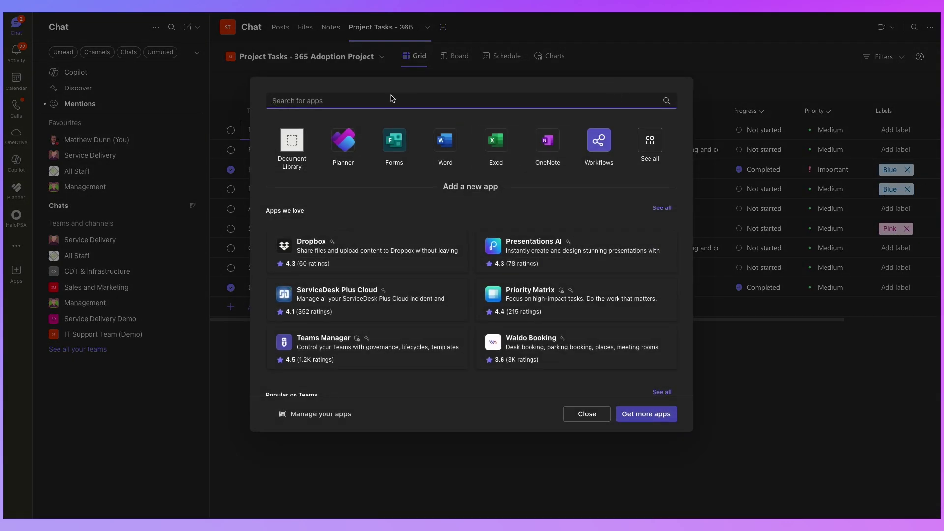
{"action": "type", "text": "sharep"}
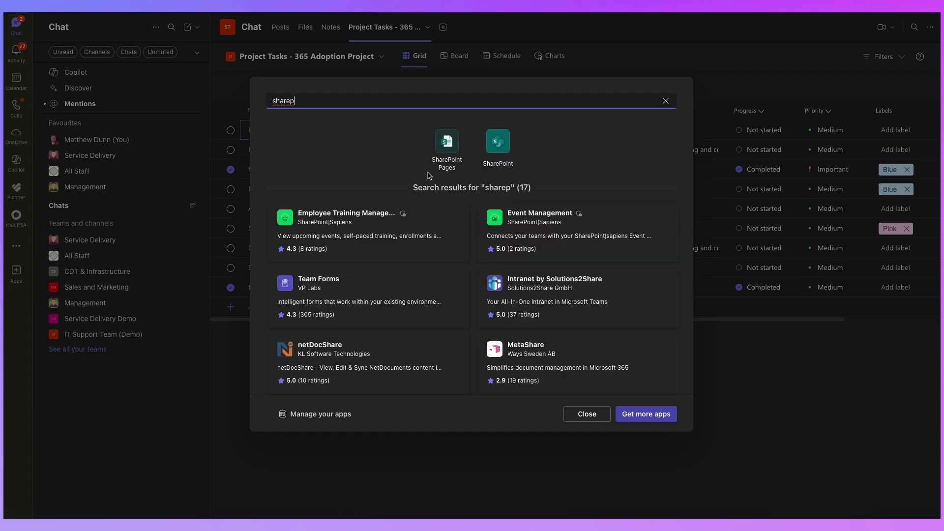
{"action": "left_click", "coordinate": [447, 147]}
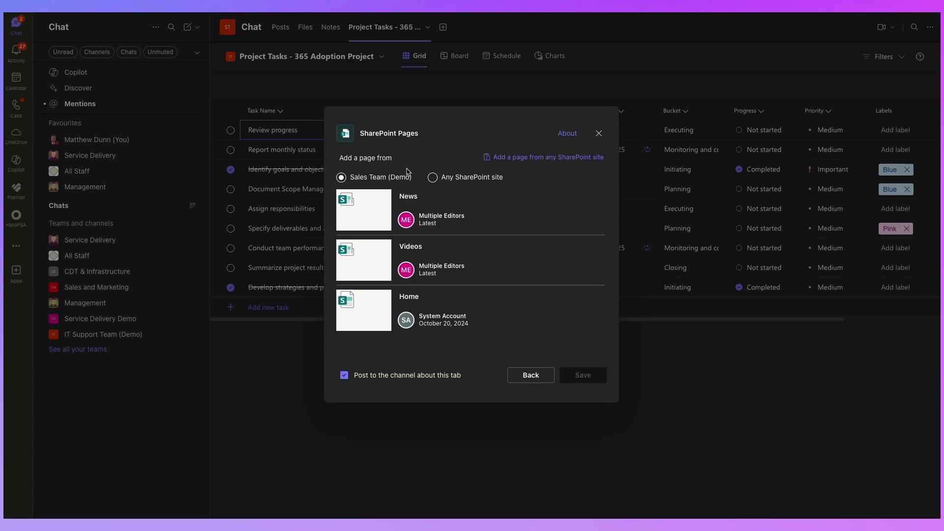
{"action": "left_click", "coordinate": [599, 133]}
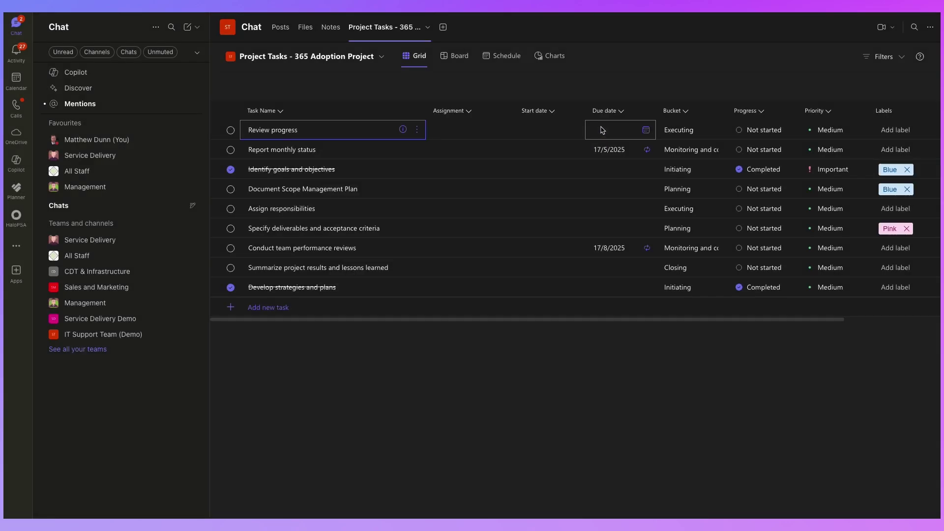
{"action": "left_click", "coordinate": [447, 28]}
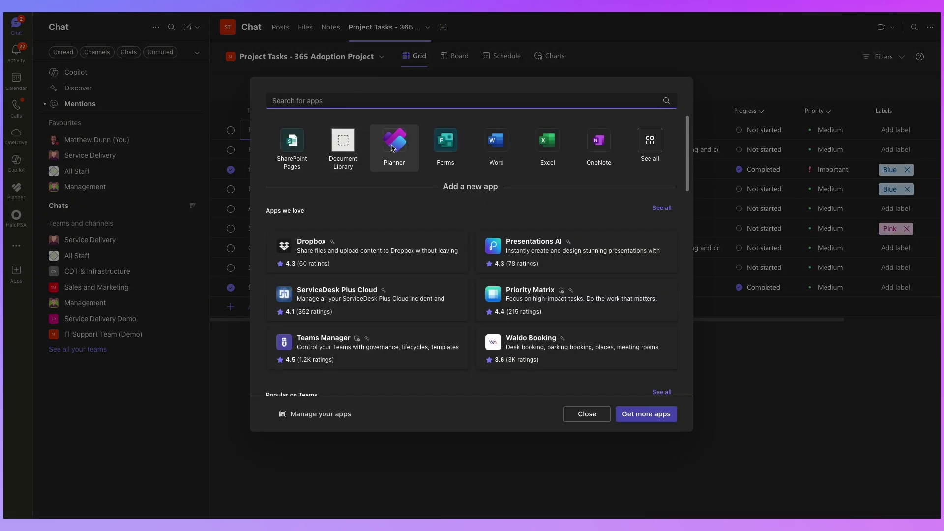
{"action": "left_click", "coordinate": [394, 147]}
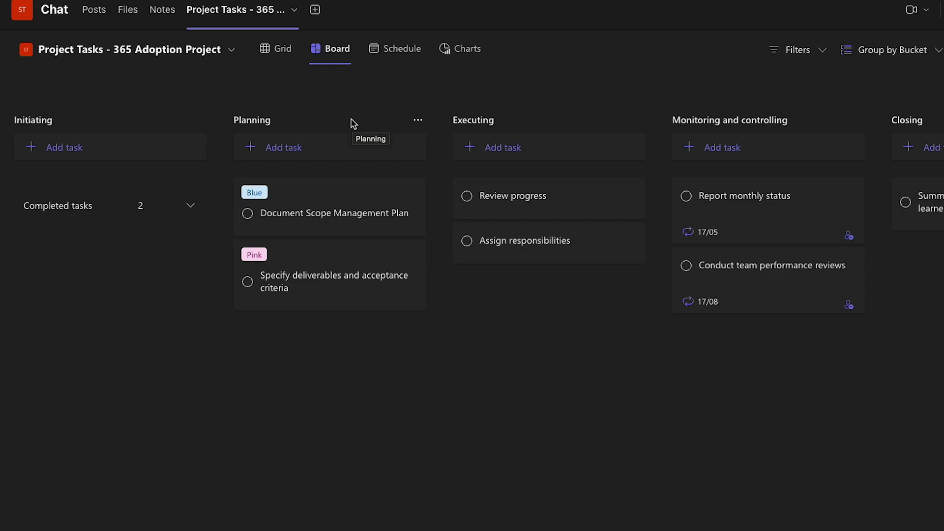
Step: Mark the Document Scope Management Plan task in the board's Planning bucket as complete
{"action": "mouse_move", "coordinate": [349, 190]}
{"action": "left_mouse_down"}
{"action": "mouse_move", "coordinate": [299, 189]}
{"action": "mouse_move", "coordinate": [722, 198]}
{"action": "mouse_move", "coordinate": [377, 170]}
{"action": "mouse_move", "coordinate": [353, 183]}
{"action": "left_mouse_up"}
{"action": "left_click", "coordinate": [246, 215]}
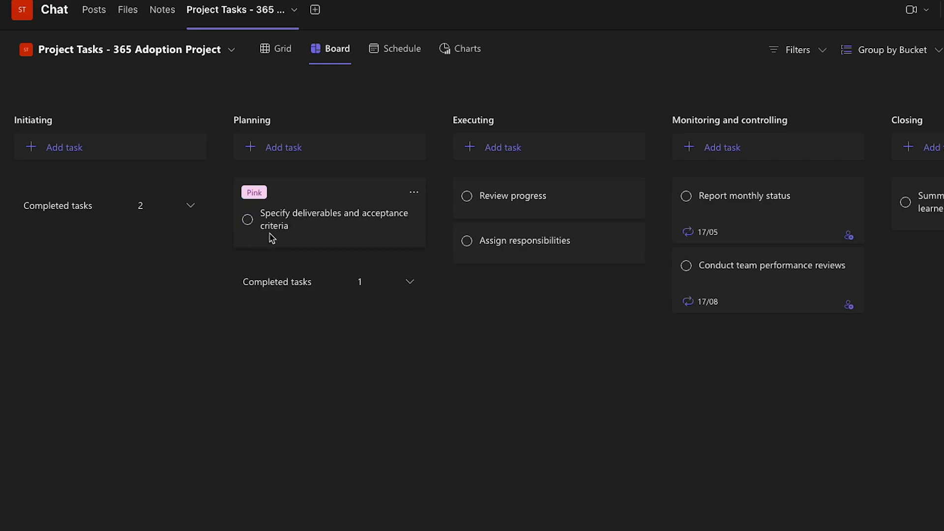
Step: Open the Specify deliverables and acceptance criteria task and examine its details, including the checklist and attachments
{"action": "left_click", "coordinate": [281, 227]}
{"action": "left_click", "coordinate": [318, 442]}
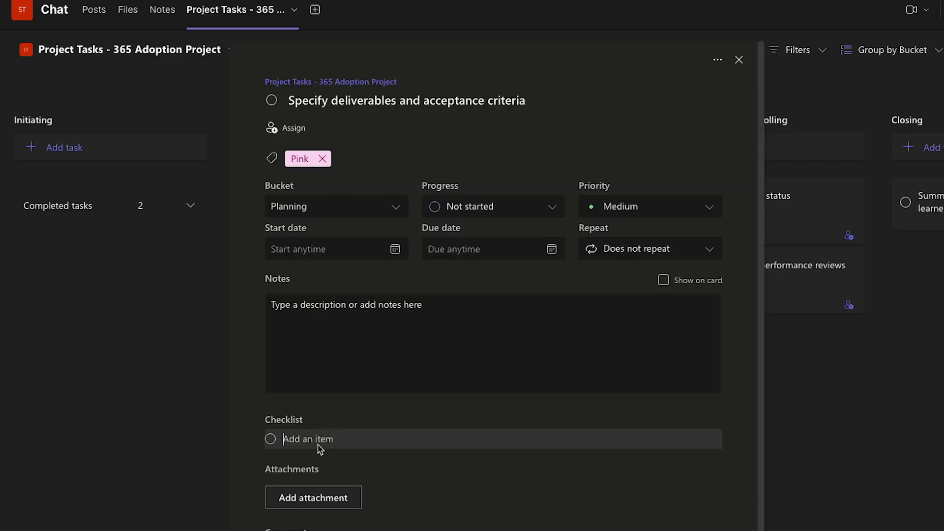
{"action": "scroll", "coordinate": [324, 449], "scroll_direction": "down", "scroll_amount": 1}
{"action": "scroll", "coordinate": [573, 177], "scroll_direction": "up", "scroll_amount": 1}
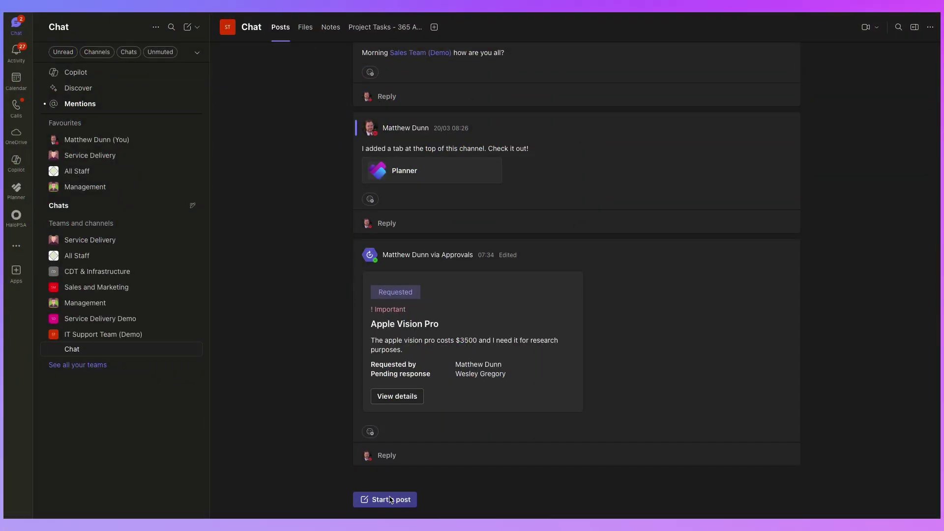
Step: Post the message "What do you think about this?" in the channel and delete it again
{"action": "left_click", "coordinate": [391, 499]}
{"action": "type", "text": "What"}
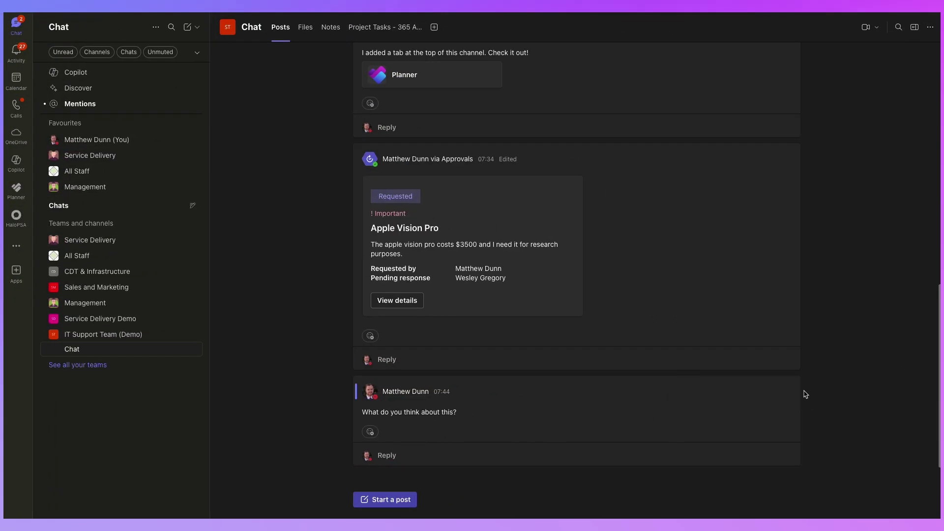
{"action": "left_click", "coordinate": [785, 389]}
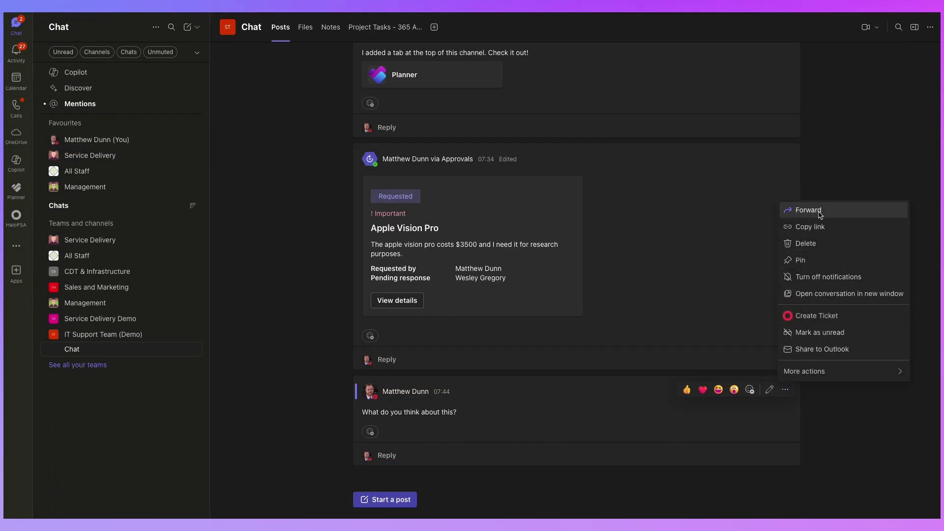
{"action": "left_click", "coordinate": [816, 242]}
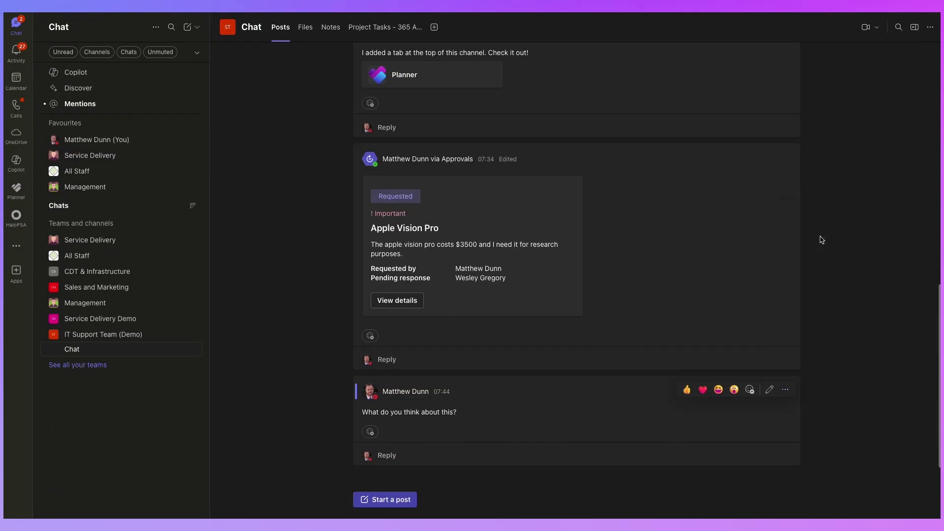
Step: Start a new channel post and add a poll with the Polls app, searching the available apps for "poll"
{"action": "left_click", "coordinate": [411, 500]}
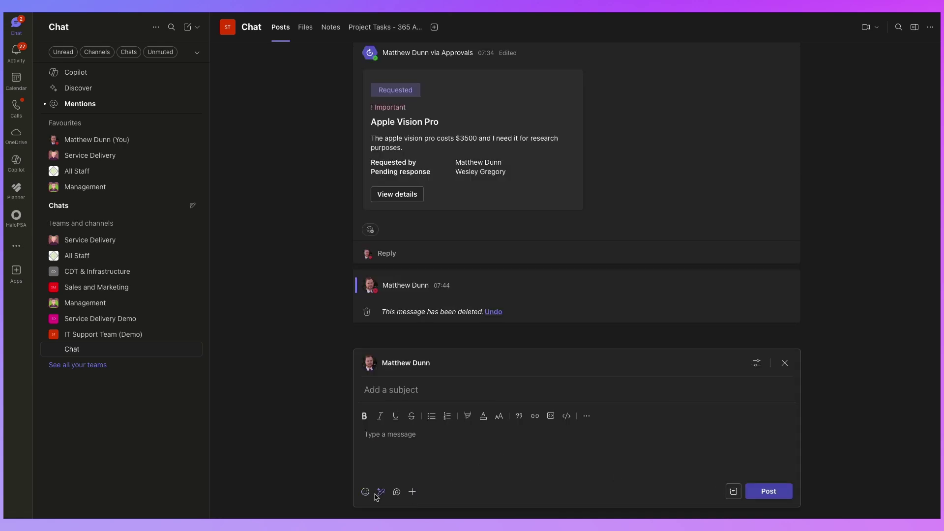
{"action": "left_click", "coordinate": [412, 494]}
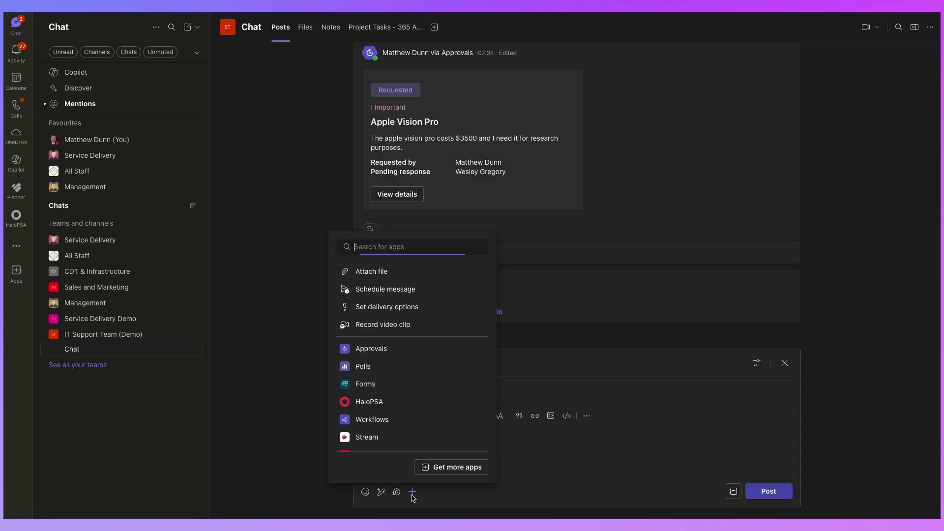
{"action": "left_click", "coordinate": [446, 468]}
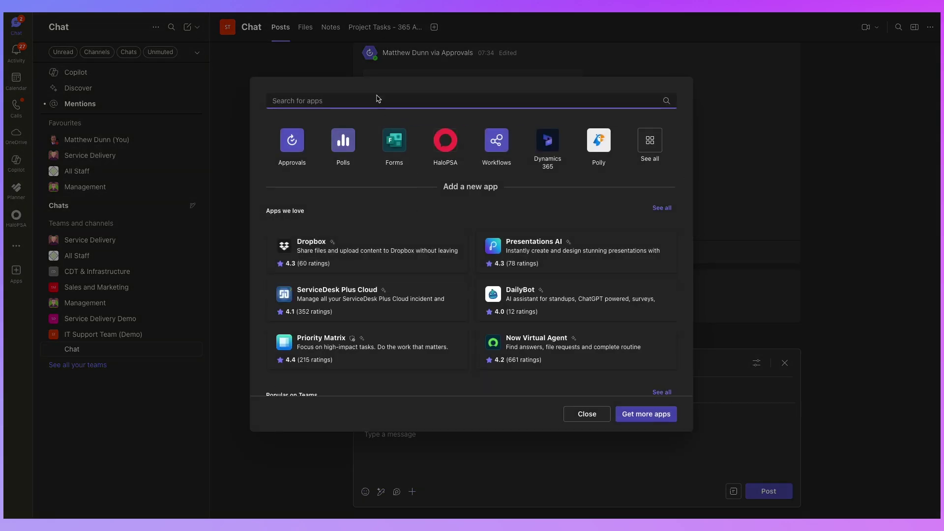
{"action": "type", "text": "poll"}
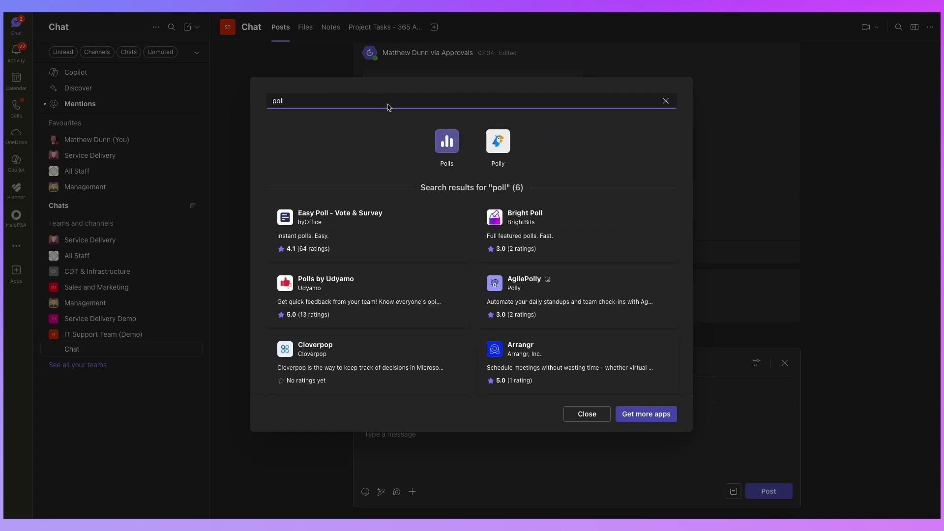
{"action": "left_click", "coordinate": [446, 146]}
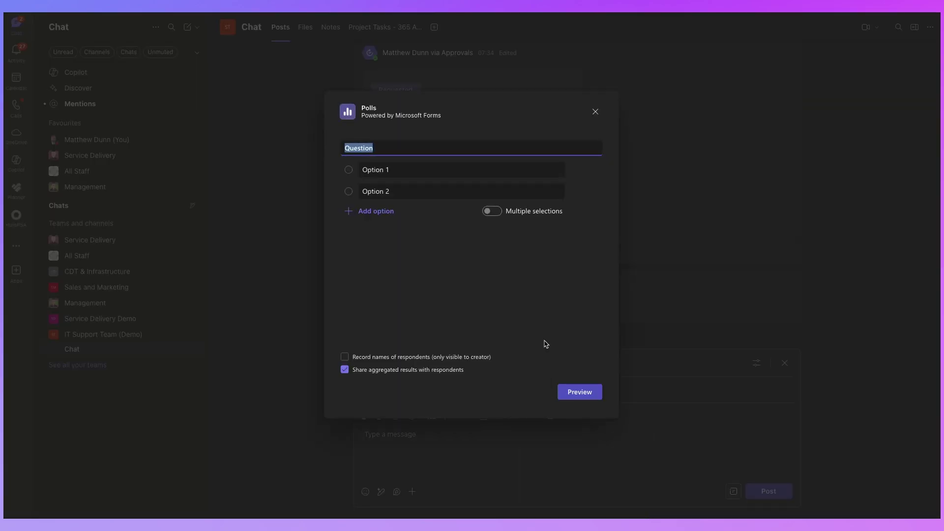
Step: Set the poll question to "What do you think about getting rid of the coffee machine and replacing it with a smoothie maker?"
{"action": "left_click", "coordinate": [388, 144]}
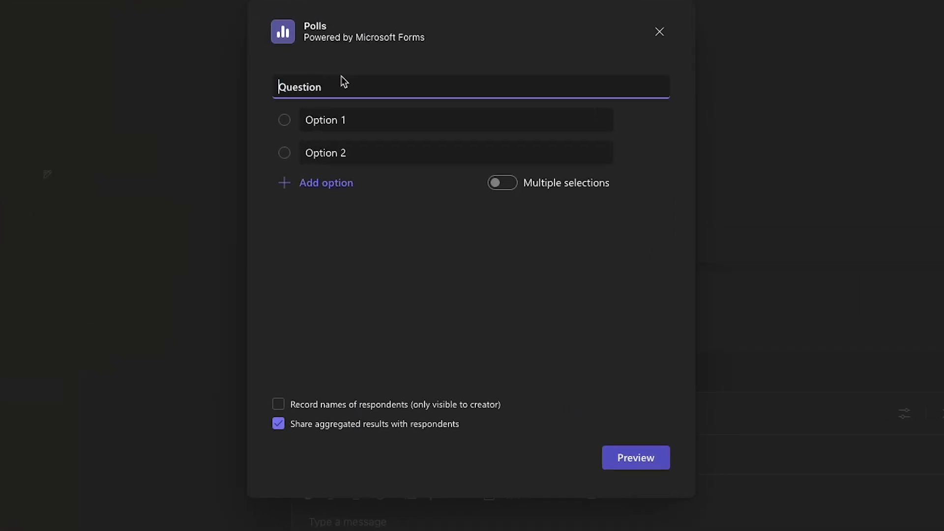
{"action": "double_click", "coordinate": [343, 82]}
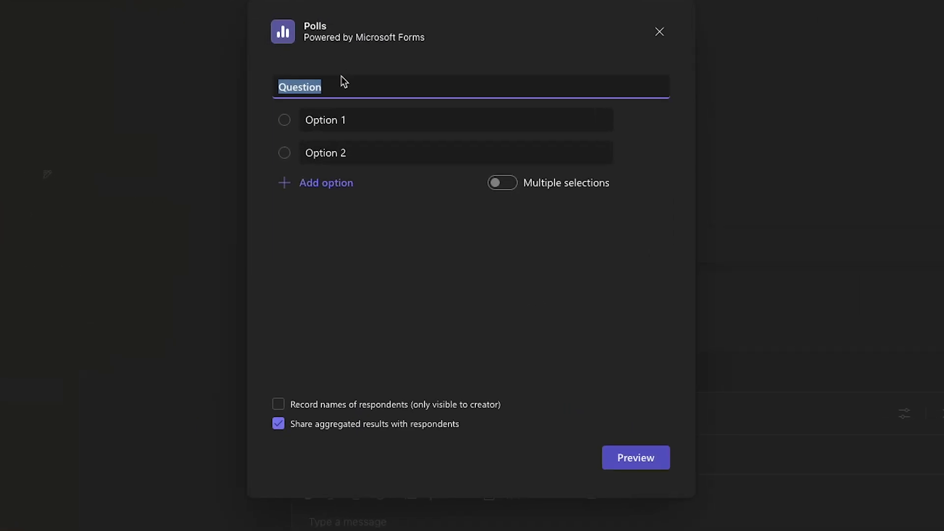
{"action": "type", "text": "What6"}
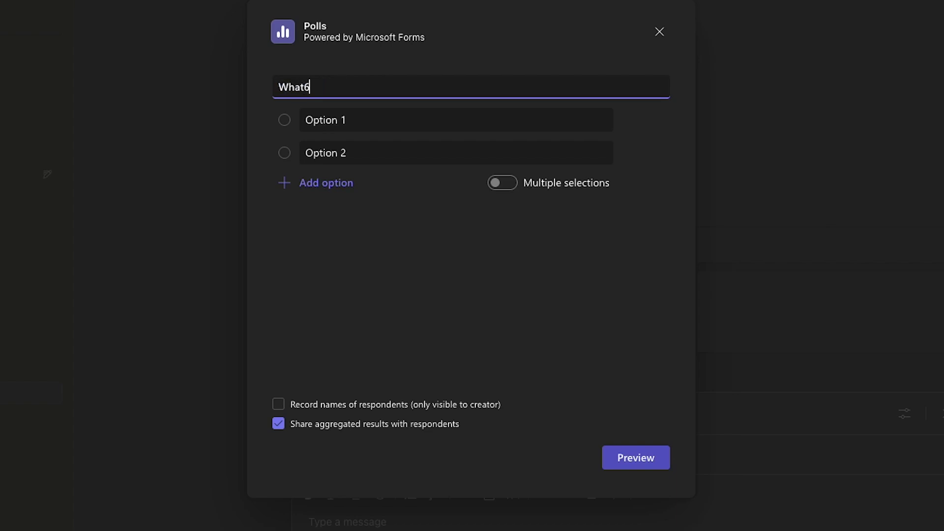
{"action": "key", "text": "BackSpace"}
{"action": "type", "text": " do you think a"}
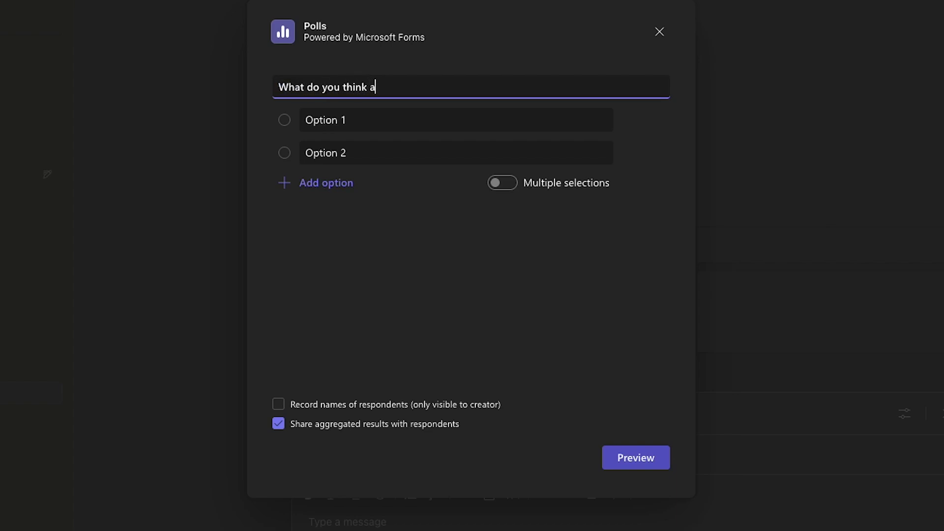
{"action": "type", "text": "bout getting rid of the cof"}
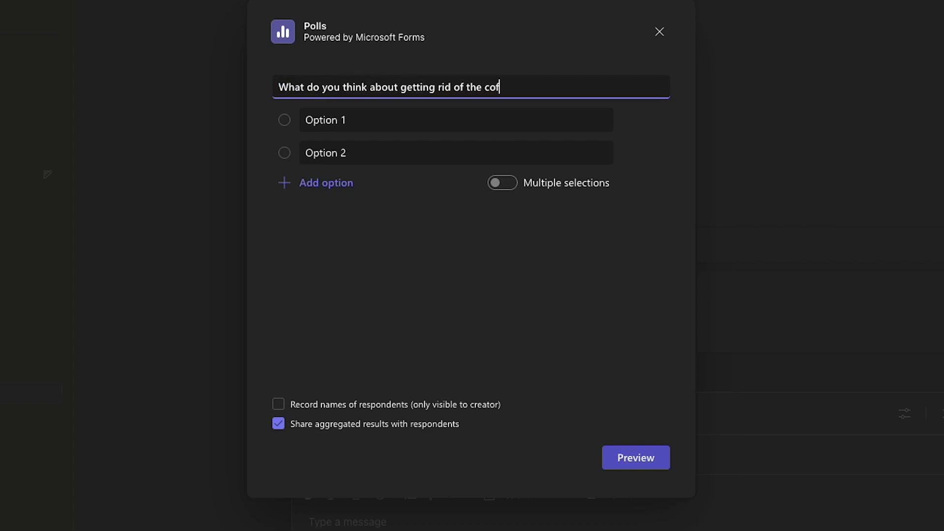
{"action": "type", "text": "fee machine and replacing "}
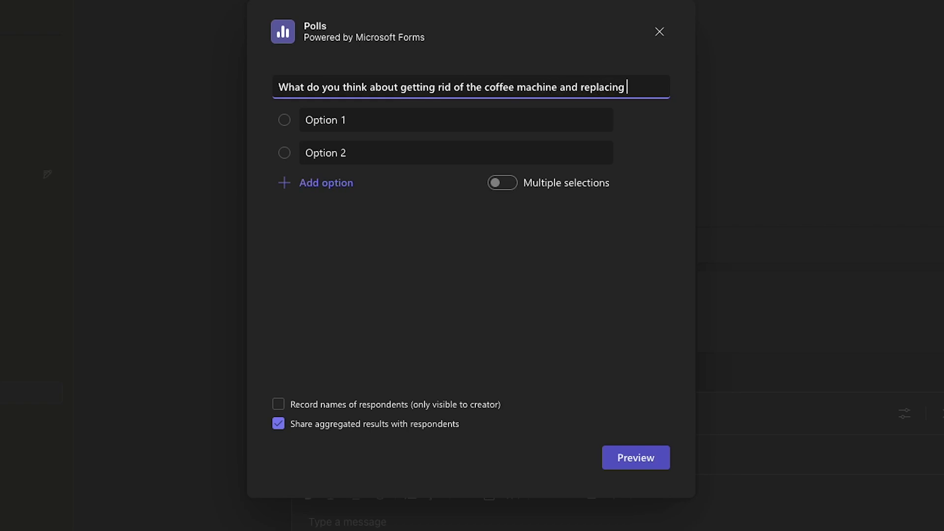
{"action": "type", "text": "it with a smoothie maker?"}
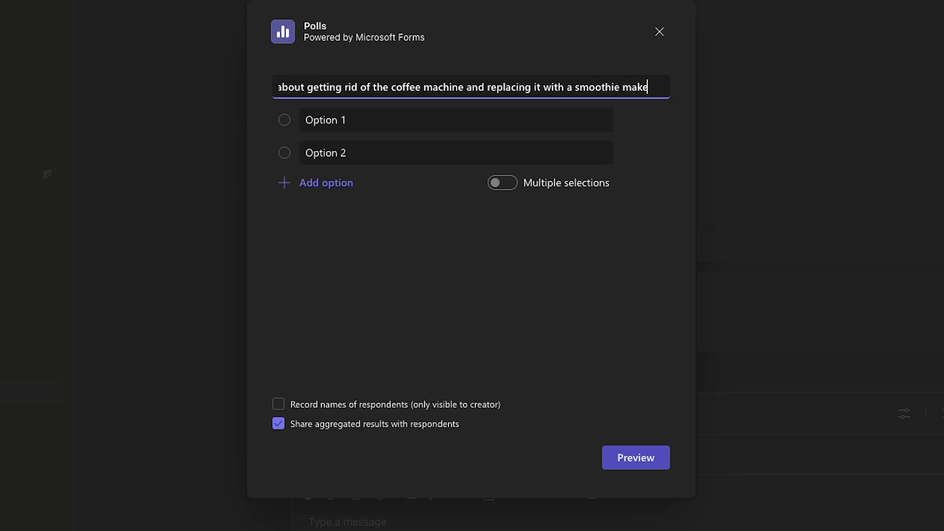
Step: Give the poll the three options "Love it", "Hate it" and "Don't Care", and preview the poll card
{"action": "left_click", "coordinate": [342, 127]}
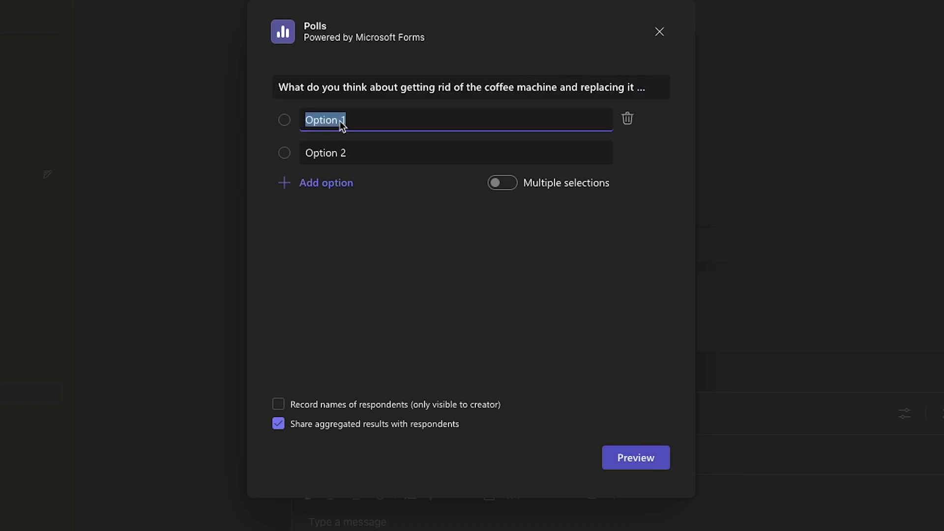
{"action": "type", "text": "Love it"}
{"action": "left_click", "coordinate": [334, 157]}
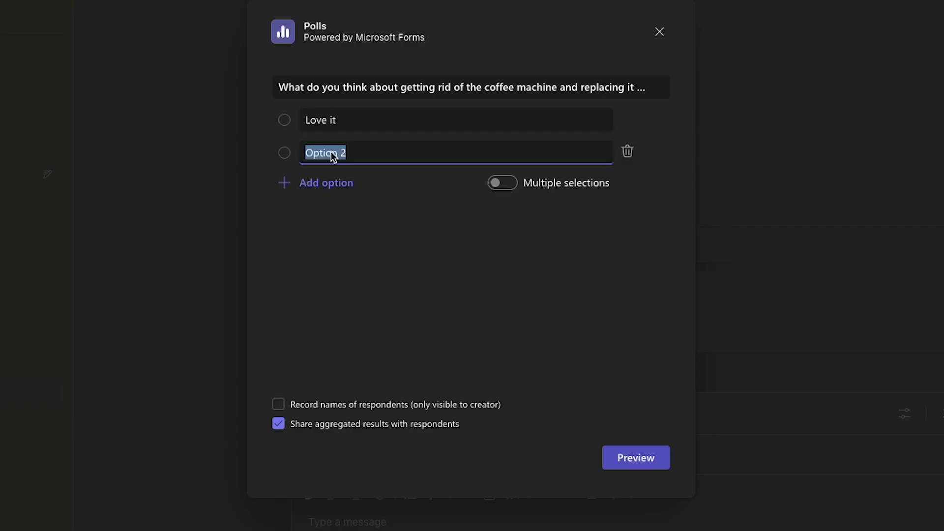
{"action": "type", "text": "Hate it"}
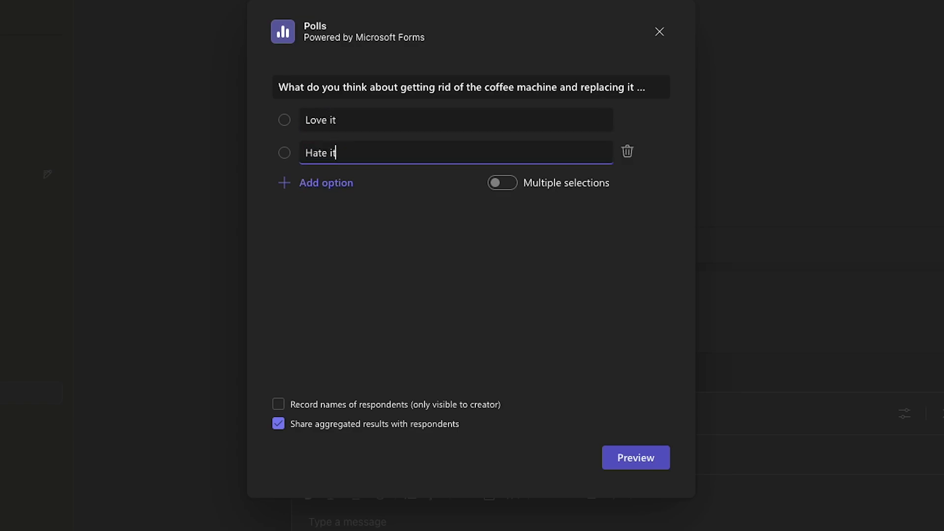
{"action": "left_click", "coordinate": [329, 183]}
{"action": "type", "text": "Don't Care"}
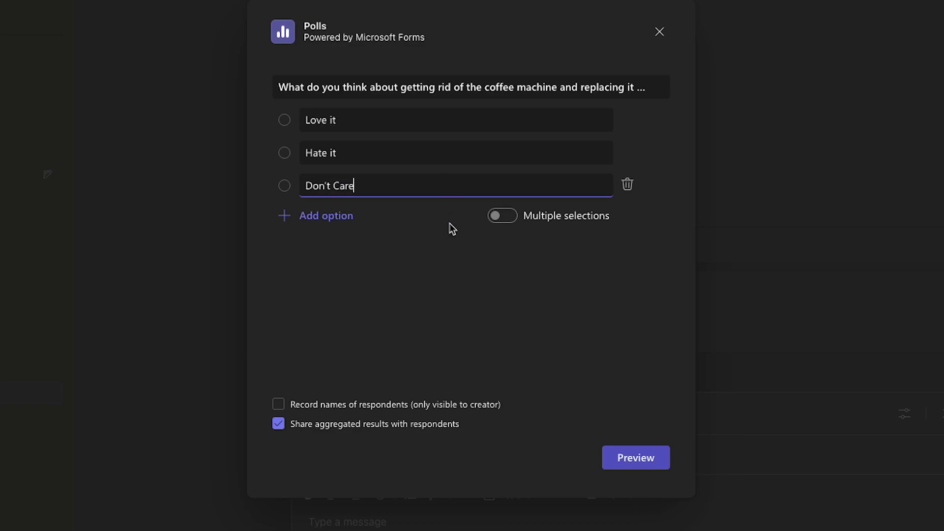
{"action": "left_click", "coordinate": [453, 229]}
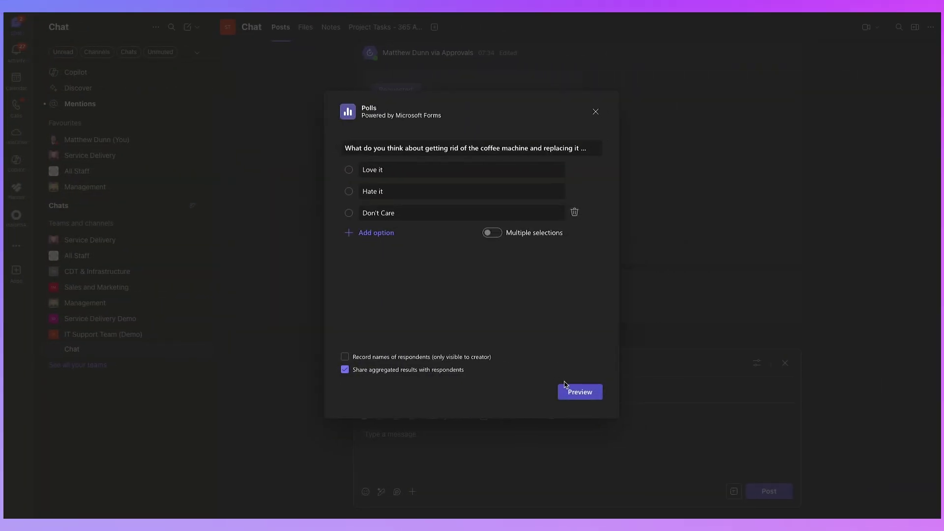
{"action": "left_click", "coordinate": [574, 391]}
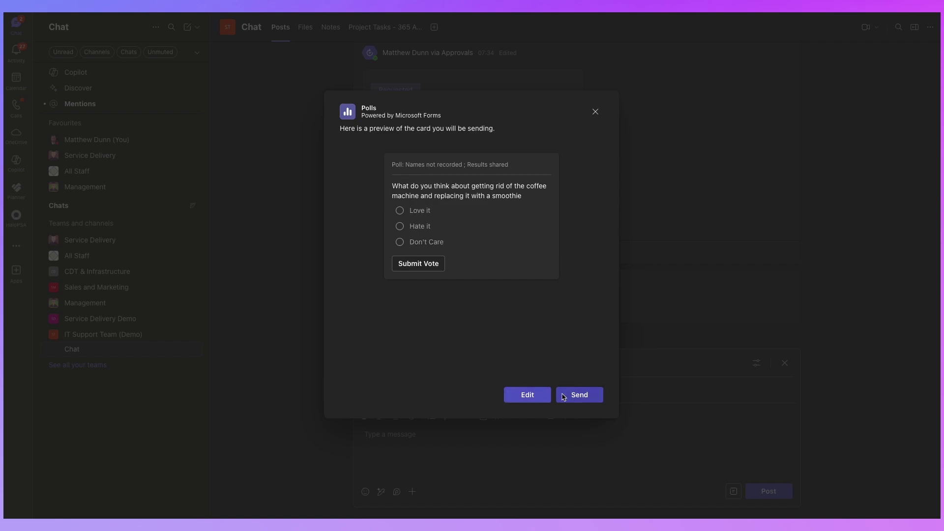
Step: Send the previewed poll to the channel and submit a vote for "Hate it"
{"action": "left_click", "coordinate": [564, 396]}
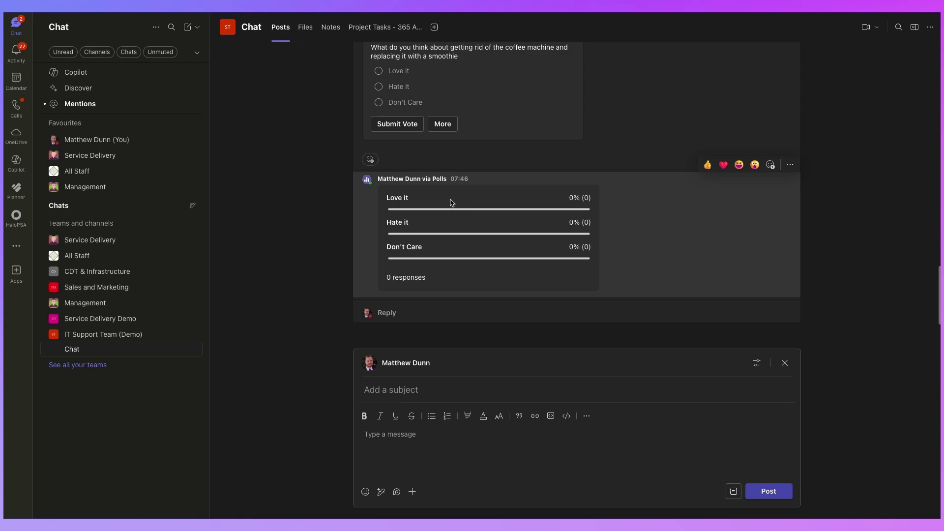
{"action": "scroll", "coordinate": [491, 246], "scroll_direction": "up", "scroll_amount": 2}
{"action": "left_click", "coordinate": [411, 157]}
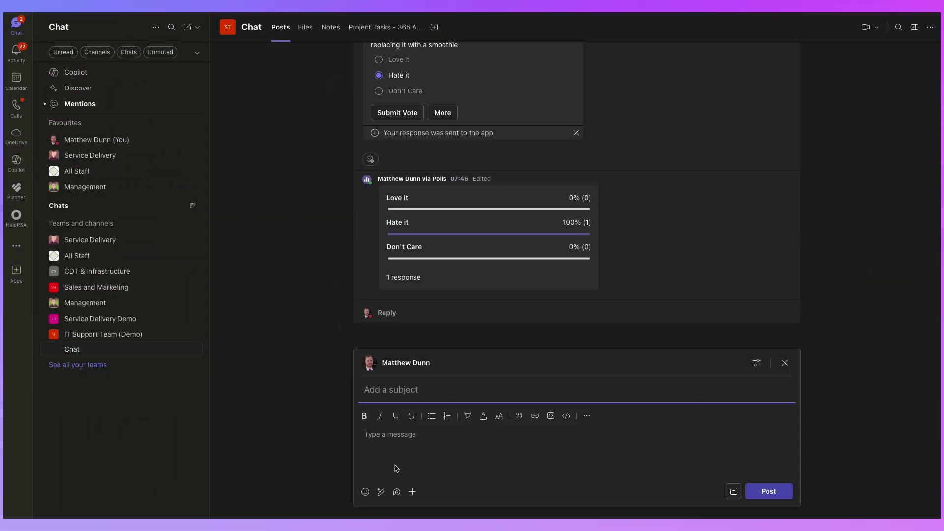
Step: Schedule the new channel post for delivery on 16 May at 08:30
{"action": "left_click", "coordinate": [396, 468]}
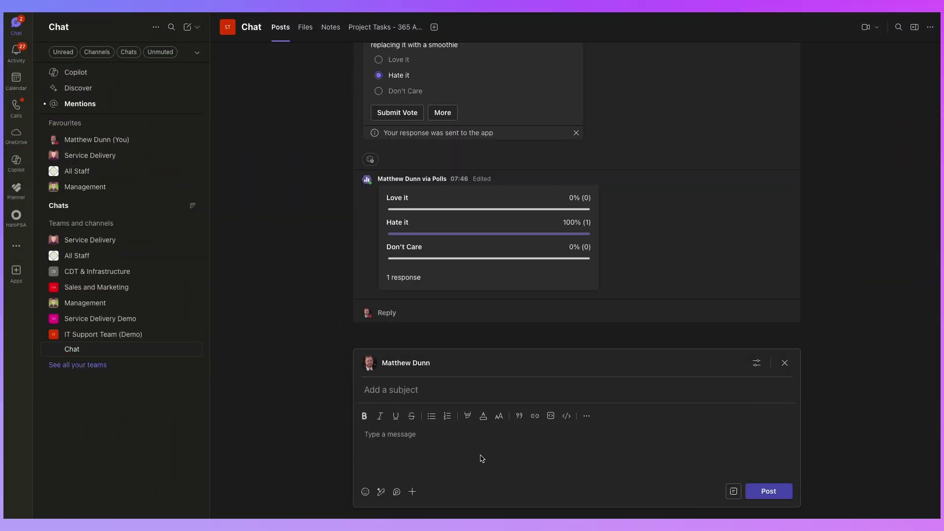
{"action": "left_click", "coordinate": [412, 492]}
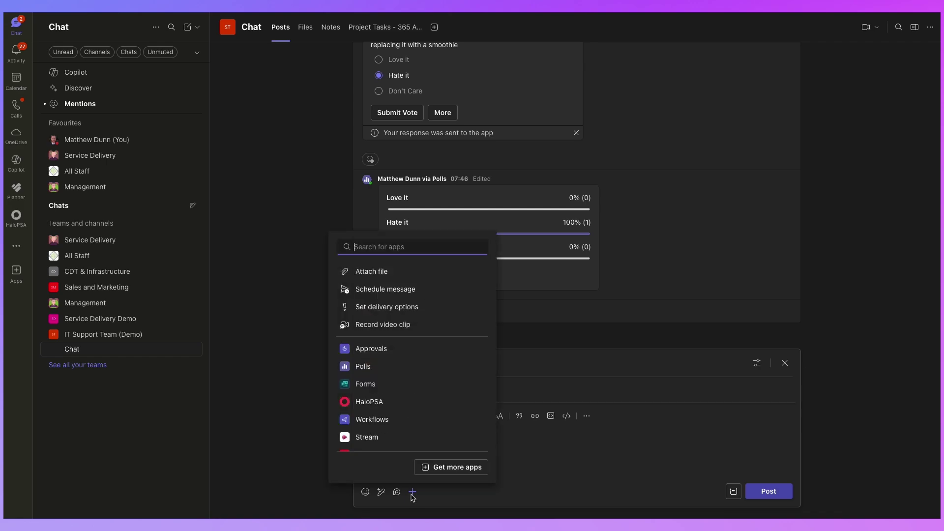
{"action": "left_click", "coordinate": [396, 293]}
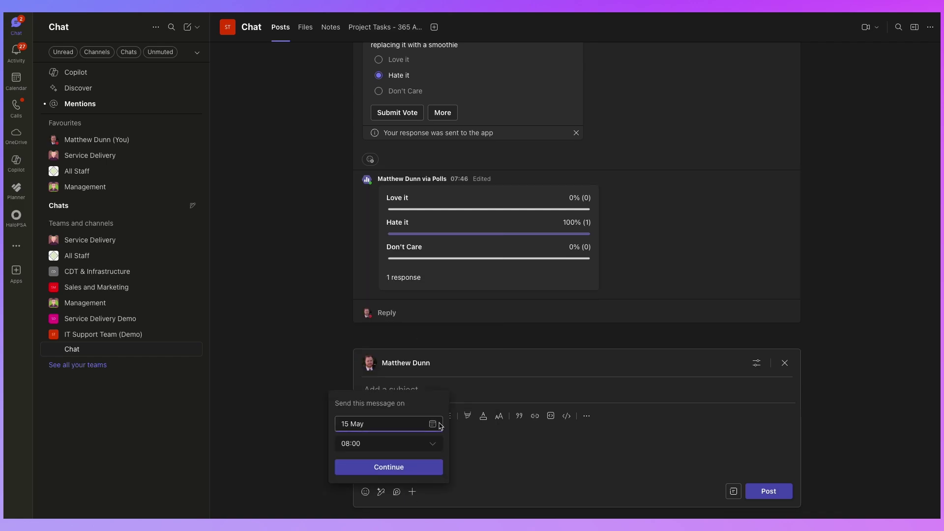
{"action": "left_click", "coordinate": [439, 424]}
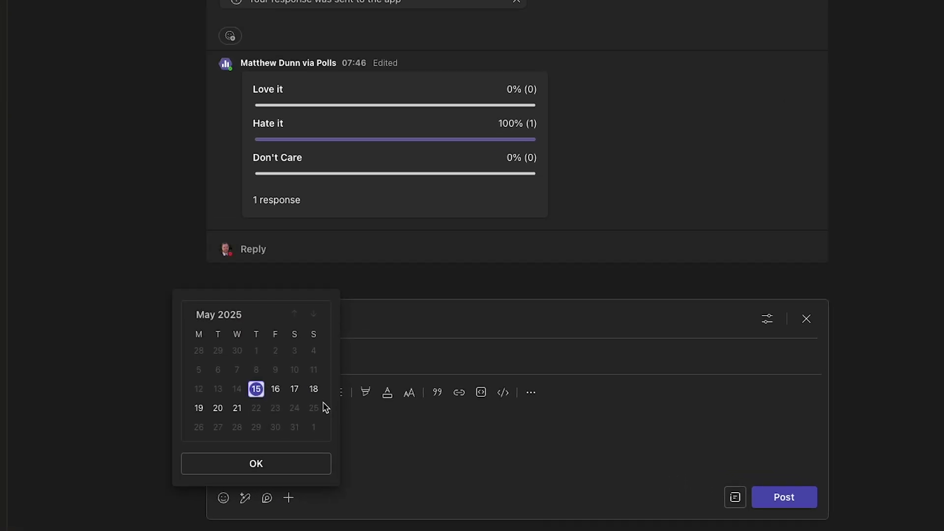
{"action": "left_click", "coordinate": [275, 391]}
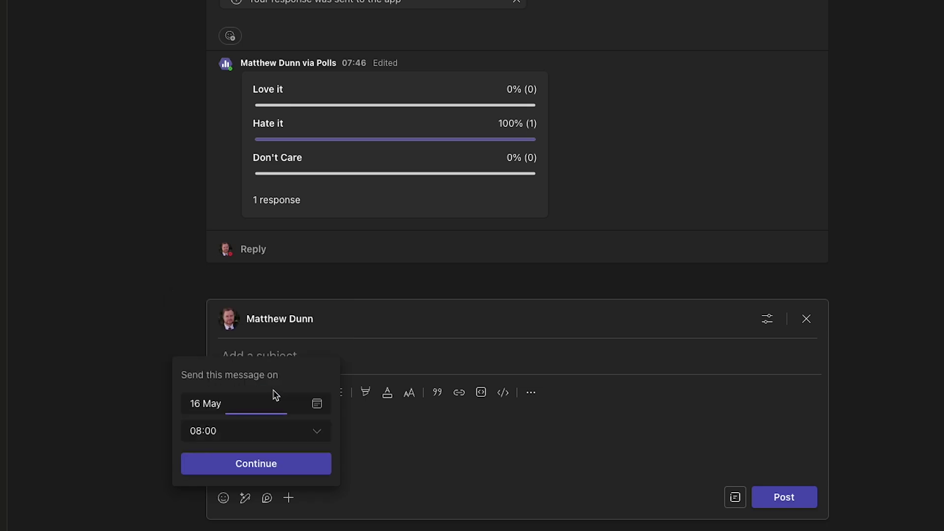
{"action": "left_click", "coordinate": [256, 432]}
{"action": "left_click", "coordinate": [231, 369]}
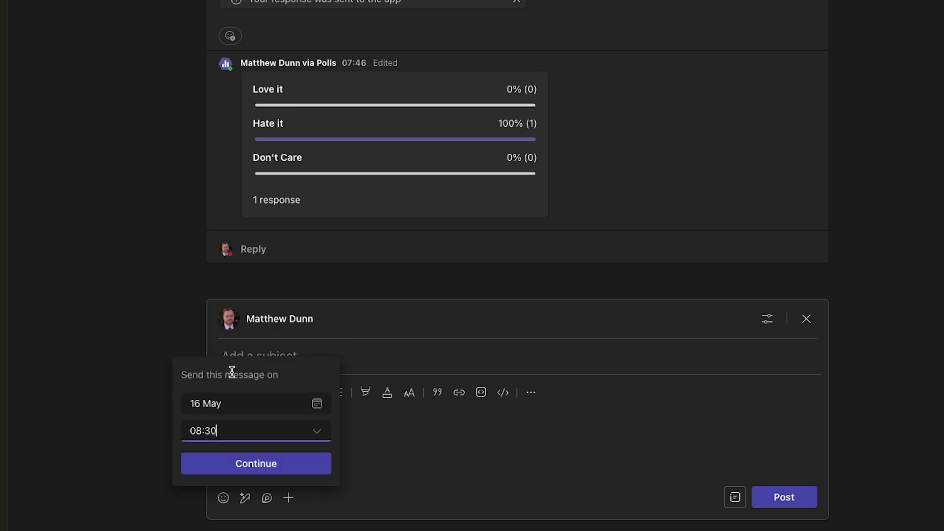
{"action": "left_click", "coordinate": [274, 462]}
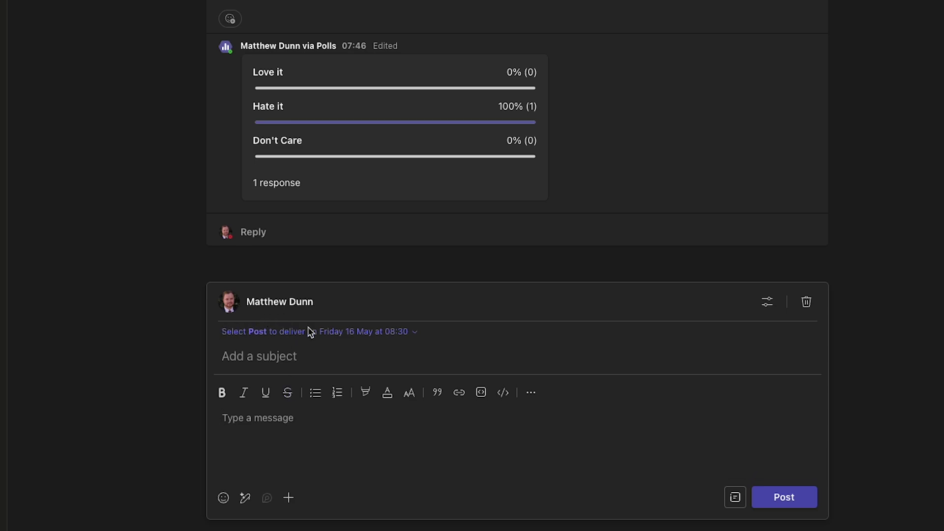
Step: Write the "Morning!" post asking IT Support Team (Demo) to check the triage queue first thing, and post it for scheduled delivery
{"action": "left_click", "coordinate": [290, 359]}
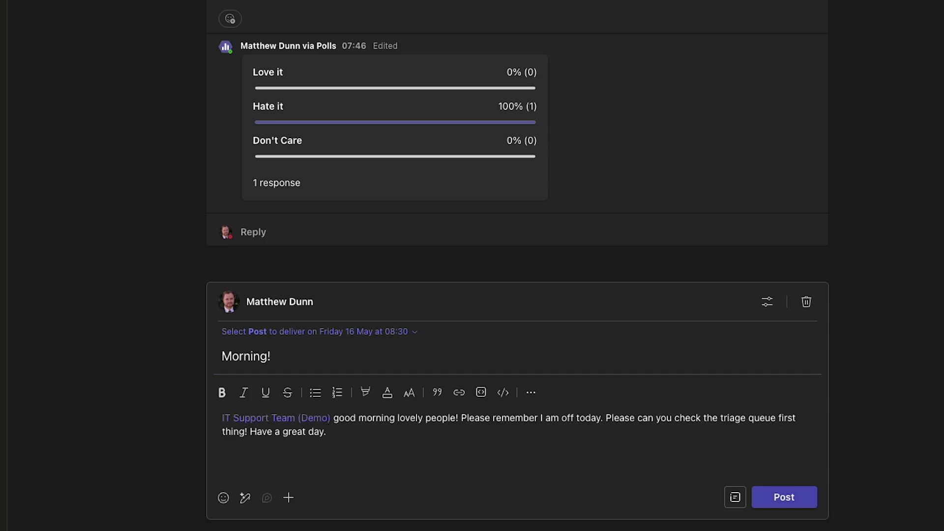
{"action": "left_click", "coordinate": [786, 498]}
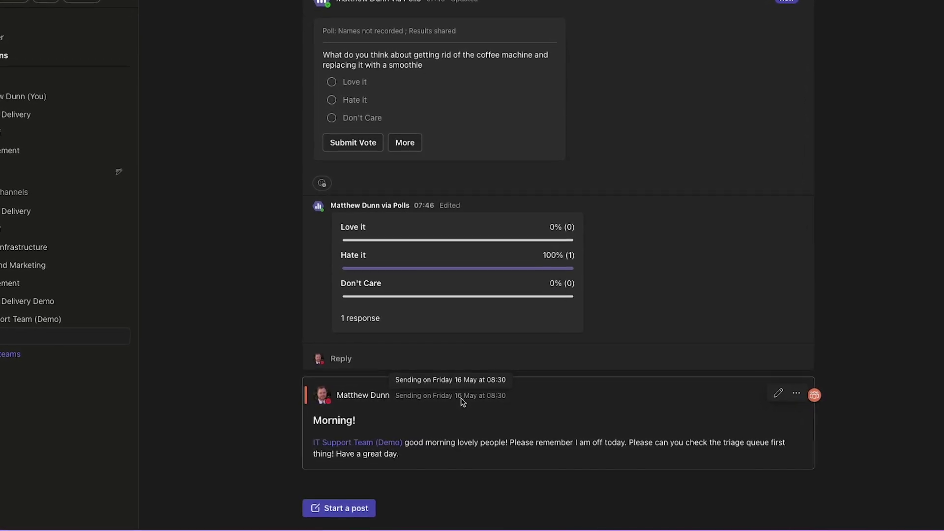
Step: Open the scheduled "Morning!" post for editing, save it without changes and delete it
{"action": "left_click", "coordinate": [781, 391]}
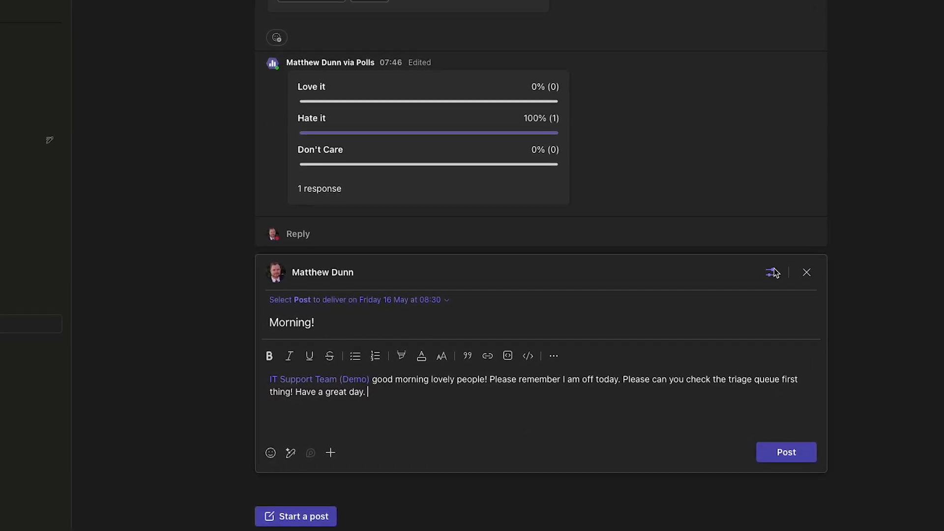
{"action": "left_click", "coordinate": [791, 452]}
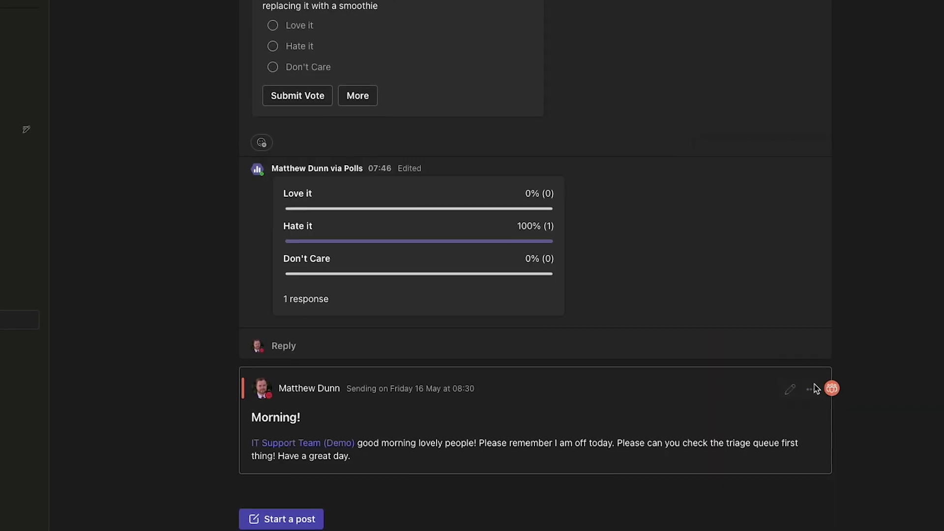
{"action": "left_click", "coordinate": [811, 389]}
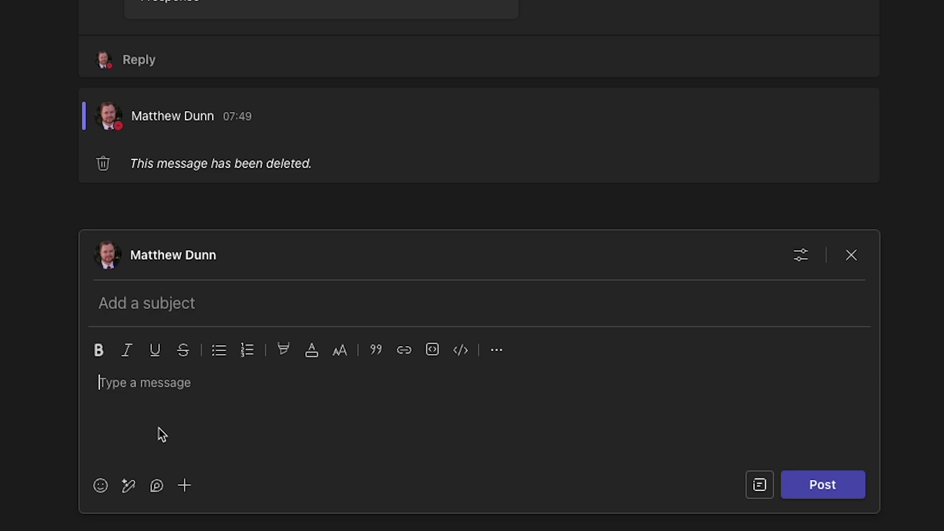
Step: Set the status to do not disturb with the /dnd command, and switch it to available with the /available command
{"action": "type", "text": "/"}
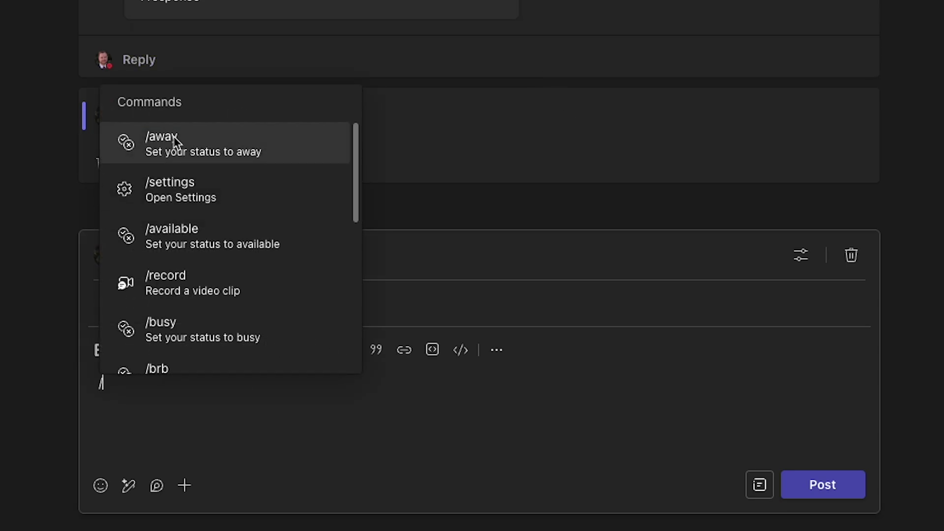
{"action": "scroll", "coordinate": [204, 228], "scroll_direction": "down", "scroll_amount": 8}
{"action": "scroll", "coordinate": [206, 230], "scroll_direction": "up", "scroll_amount": 8}
{"action": "scroll", "coordinate": [202, 297], "scroll_direction": "down", "scroll_amount": 4}
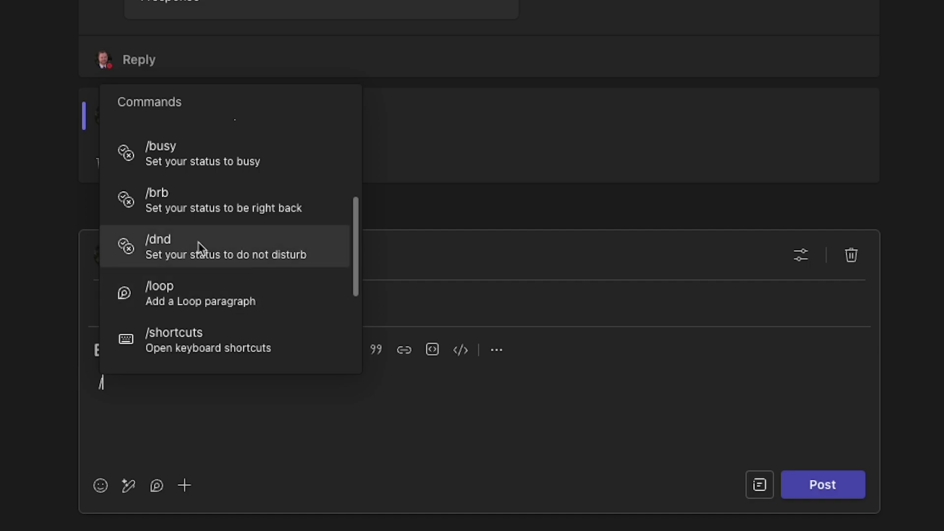
{"action": "left_click", "coordinate": [199, 246]}
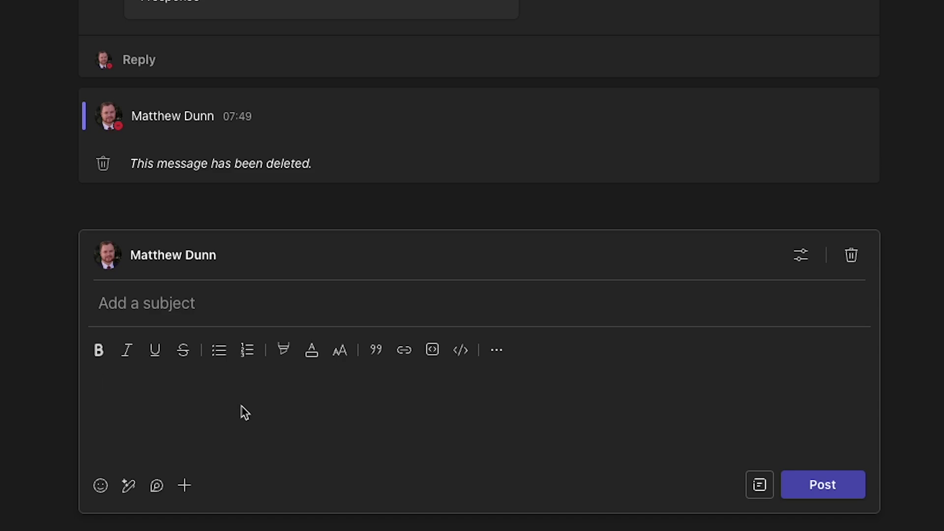
{"action": "type", "text": "/"}
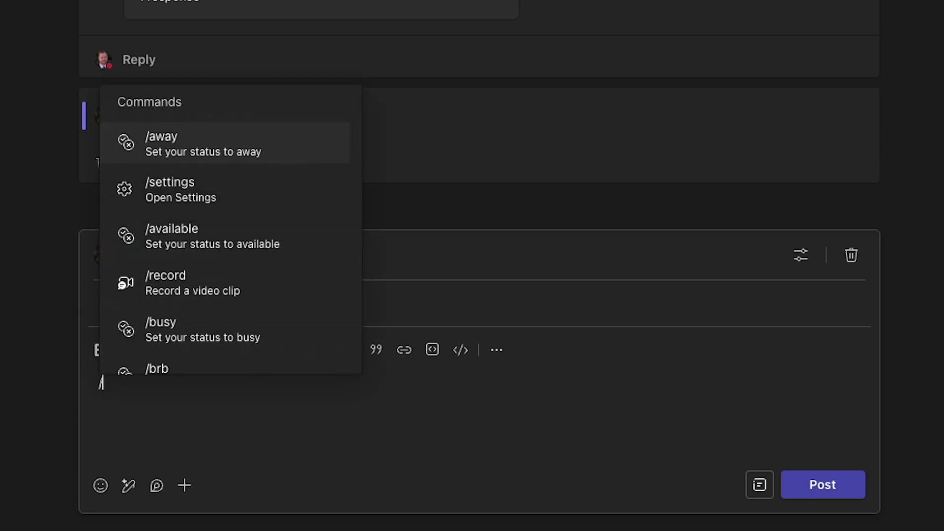
{"action": "left_click", "coordinate": [231, 231]}
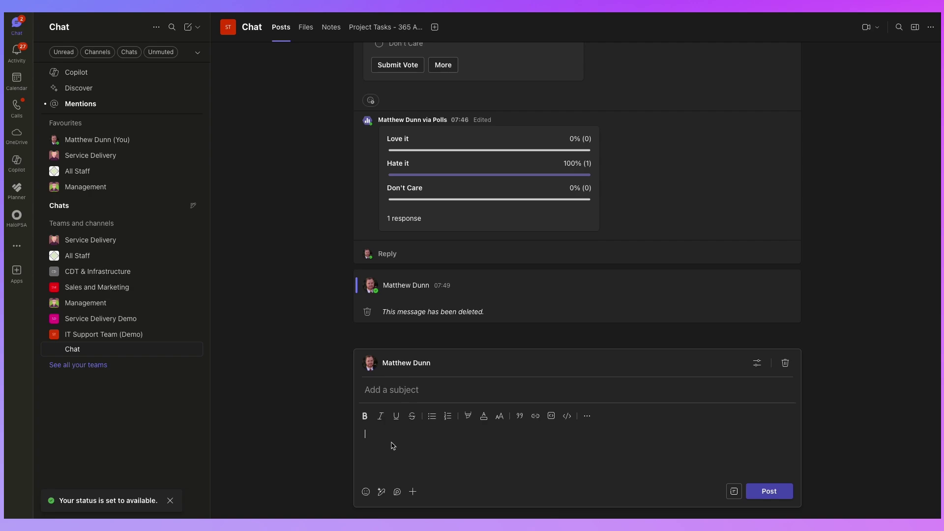
Step: Look through the slash commands, open the app picker with /apps, and open and close the Approvals app
{"action": "type", "text": "/"}
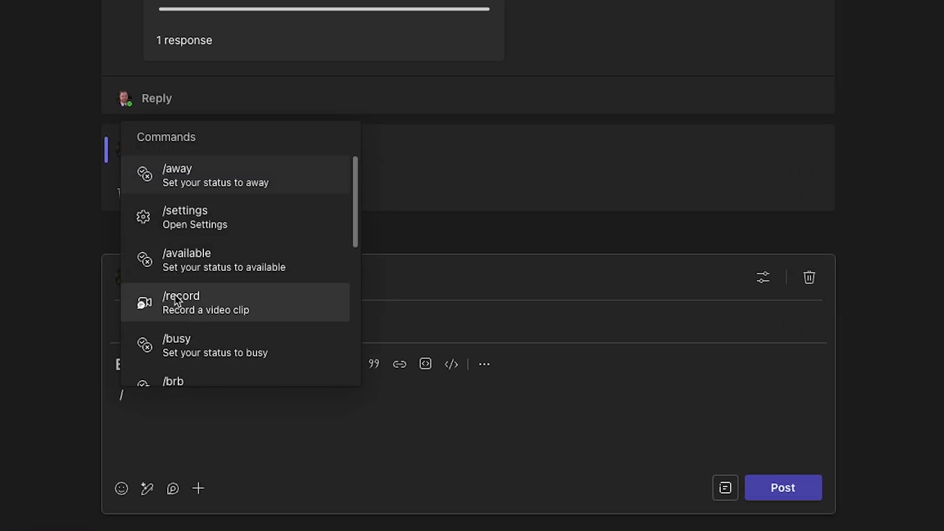
{"action": "scroll", "coordinate": [189, 305], "scroll_direction": "down", "scroll_amount": 3}
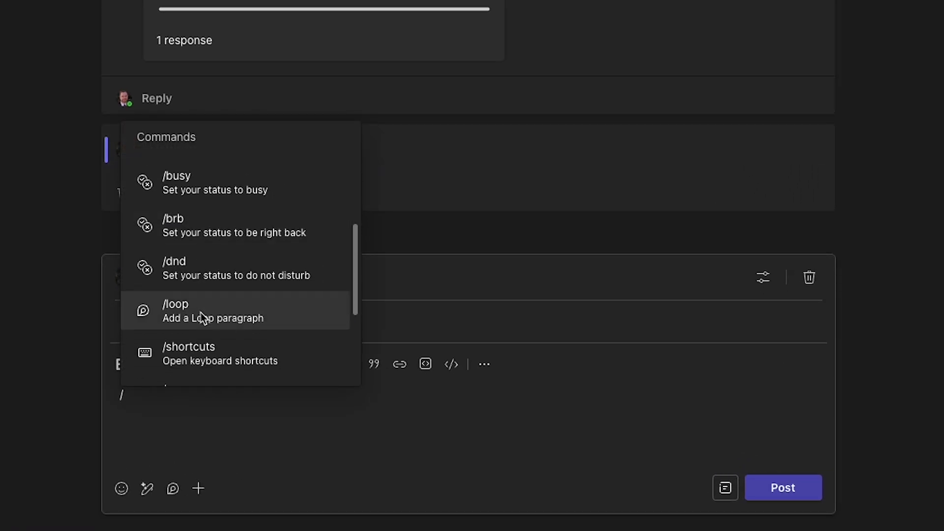
{"action": "scroll", "coordinate": [202, 317], "scroll_direction": "down", "scroll_amount": 2}
{"action": "scroll", "coordinate": [205, 357], "scroll_direction": "down", "scroll_amount": 1}
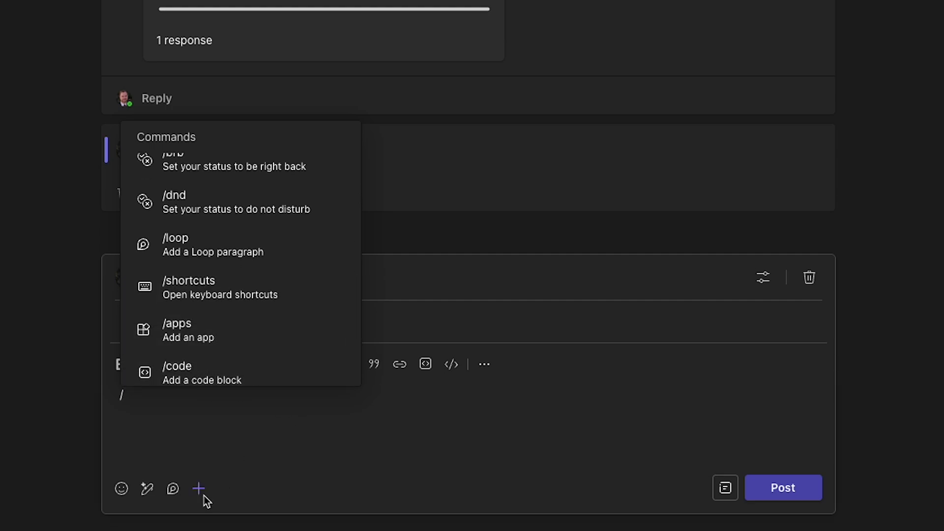
{"action": "left_click", "coordinate": [189, 337]}
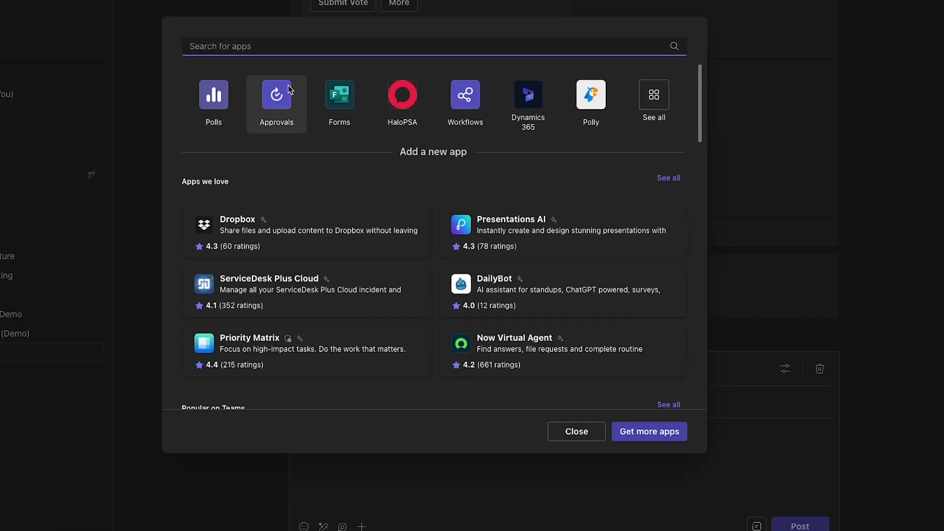
{"action": "left_click", "coordinate": [290, 90]}
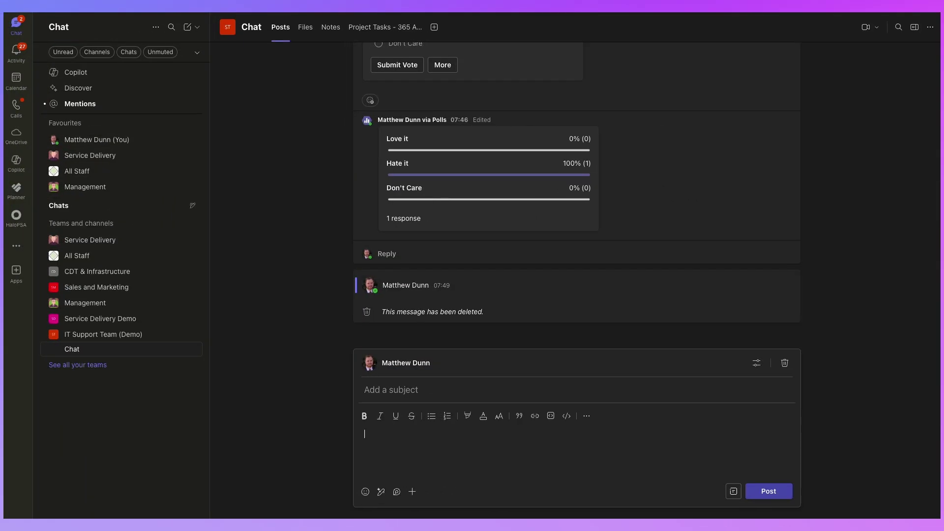
{"action": "type", "text": "/app"}
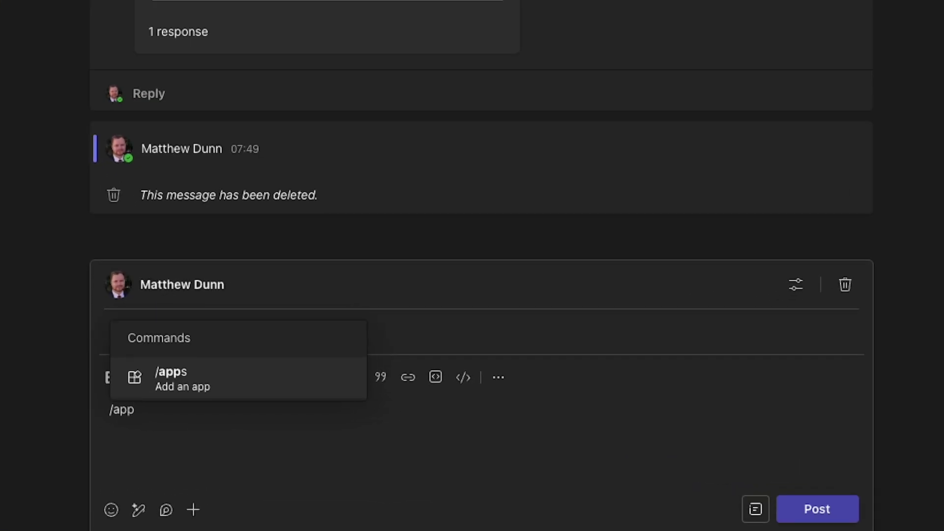
{"action": "key", "text": "BackSpace"}
{"action": "key", "text": "BackSpace"}
{"action": "key", "text": "BackSpace"}
{"action": "key", "text": "BackSpace"}
Step: Set the status to do not disturb with the /dnd command in the message body
{"action": "type", "text": "/"}
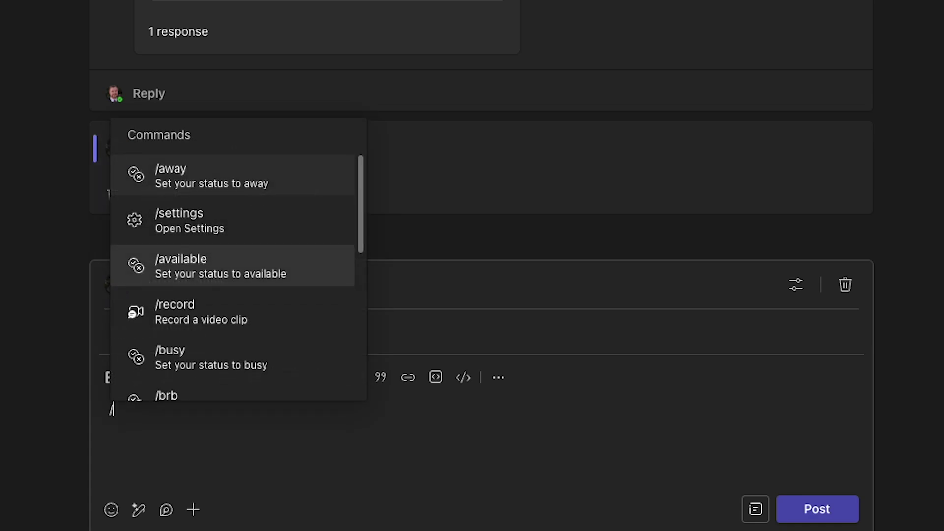
{"action": "type", "text": "dnd"}
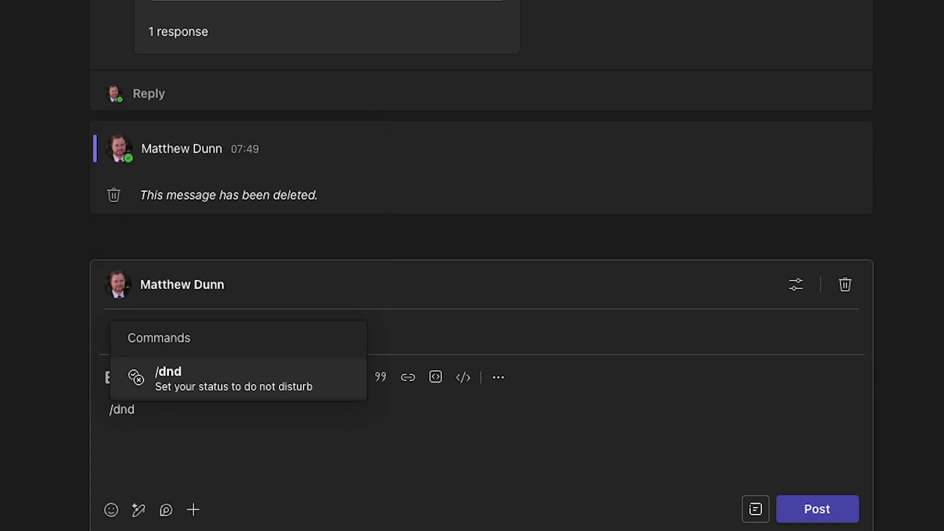
{"action": "left_click", "coordinate": [238, 369]}
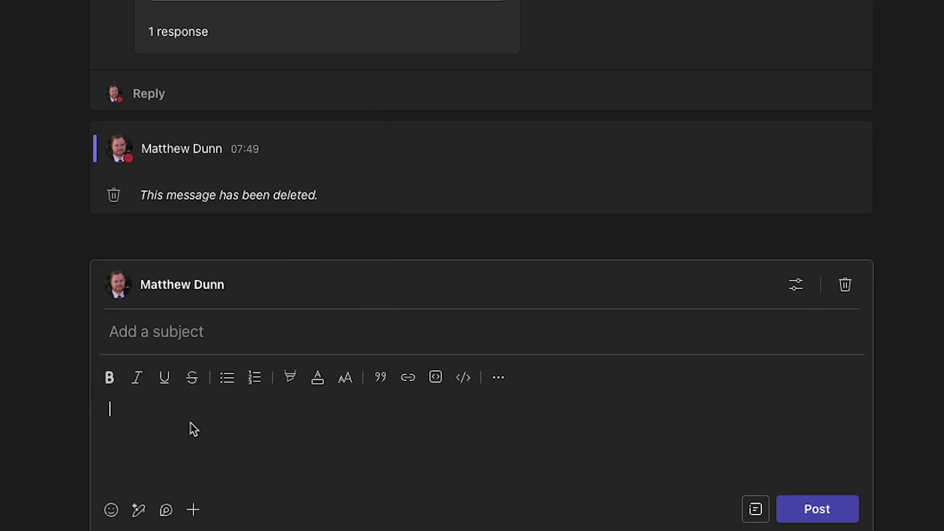
Step: Open the Polls app through the /apps command and close its form without creating a poll
{"action": "type", "text": "/app"}
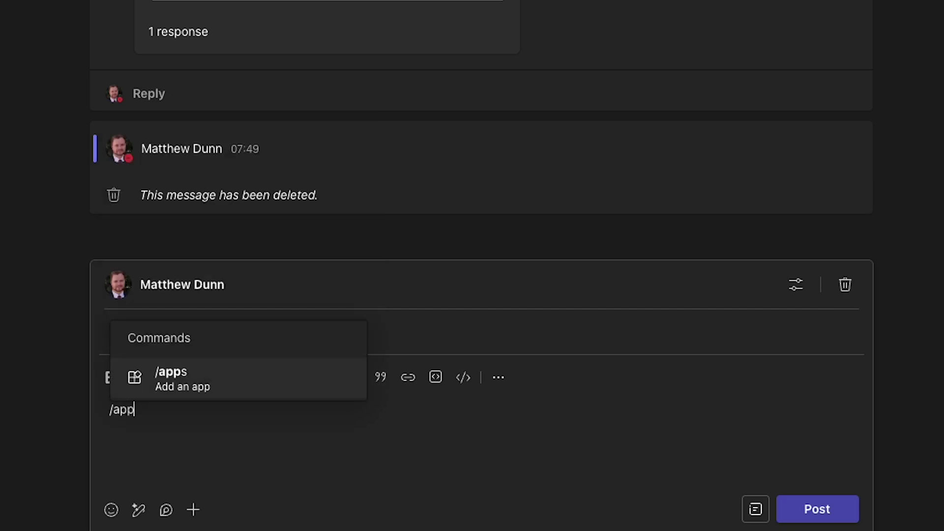
{"action": "left_click", "coordinate": [139, 385]}
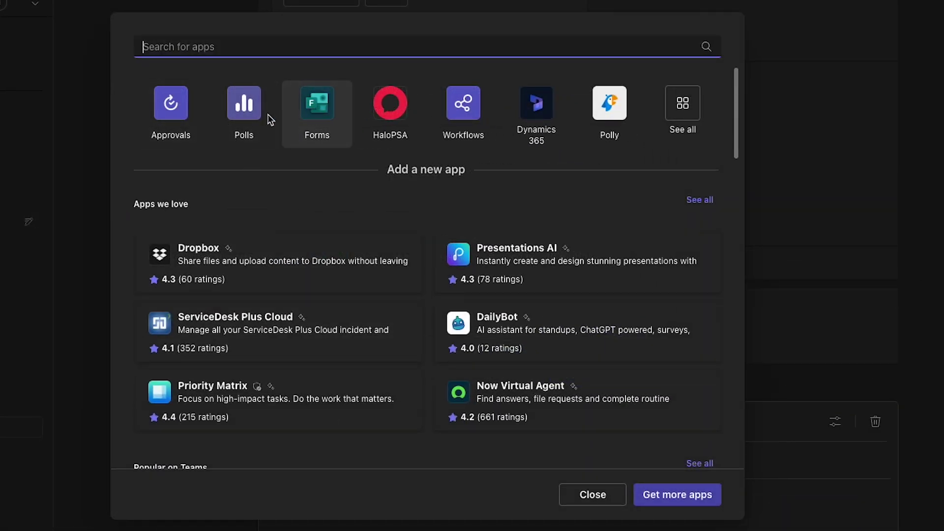
{"action": "left_click", "coordinate": [251, 114]}
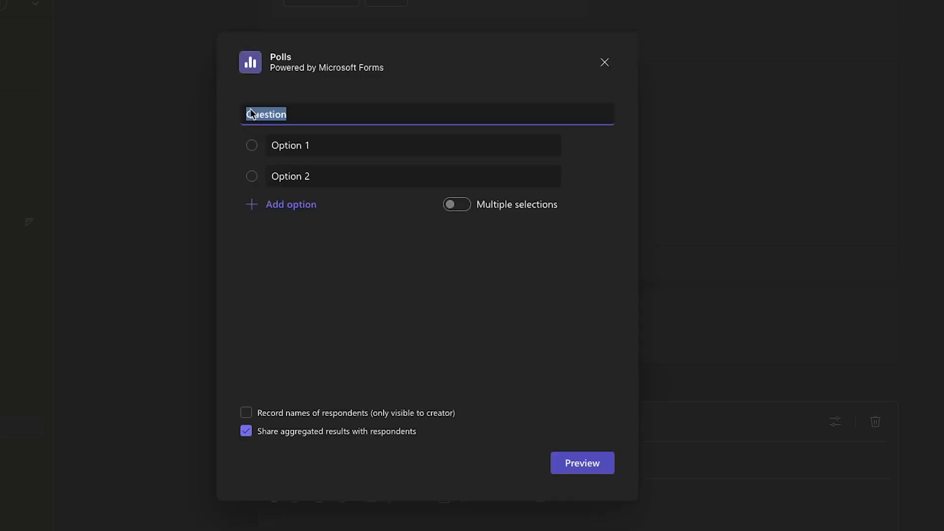
{"action": "left_click", "coordinate": [322, 120]}
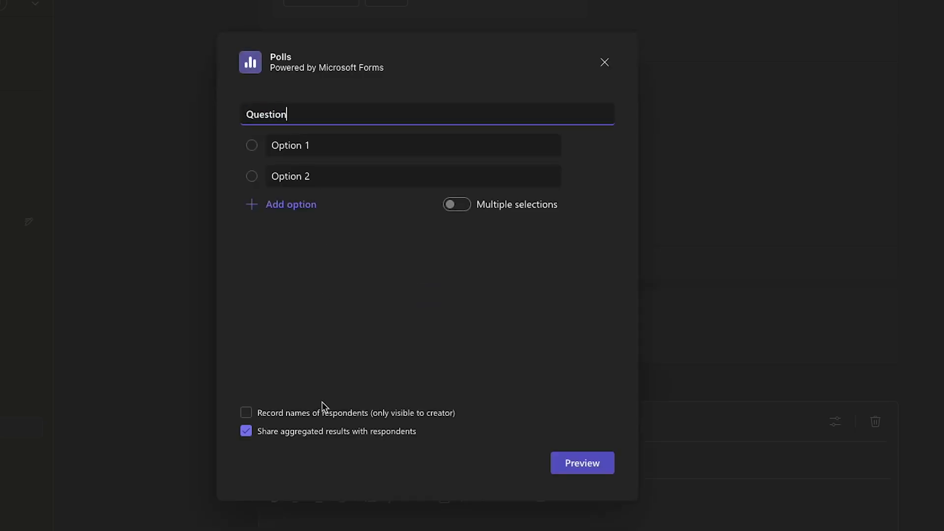
{"action": "left_click", "coordinate": [605, 63]}
Step: Open the full app picker from the post's attachment and app options, and close it again
{"action": "left_click", "coordinate": [269, 528]}
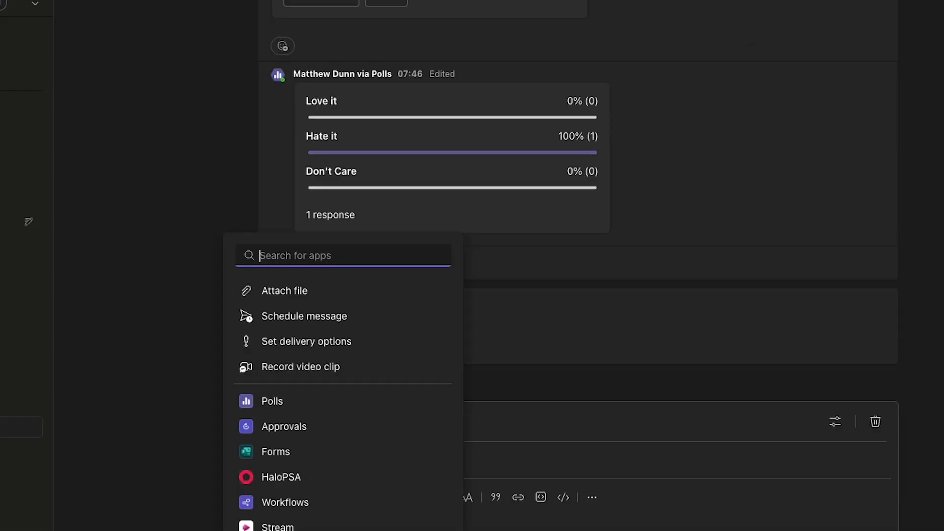
{"action": "left_click", "coordinate": [256, 528]}
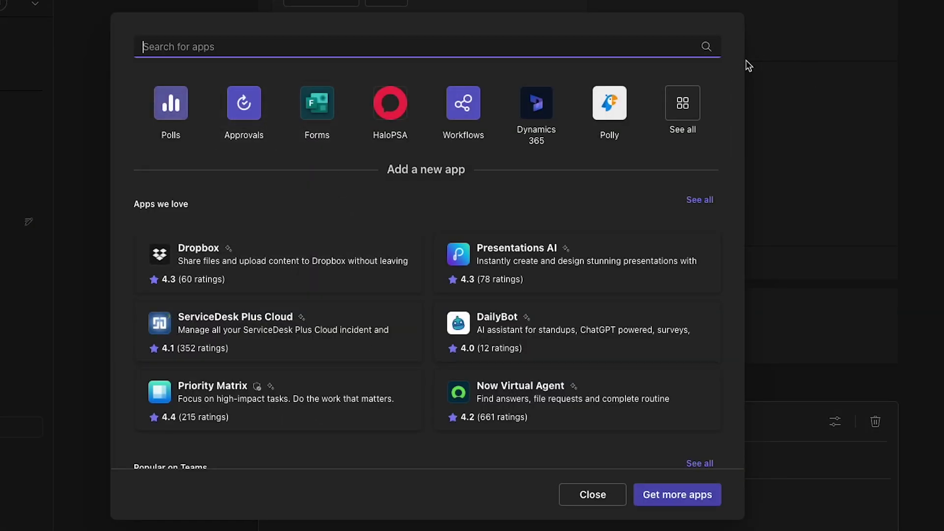
{"action": "left_click", "coordinate": [592, 495]}
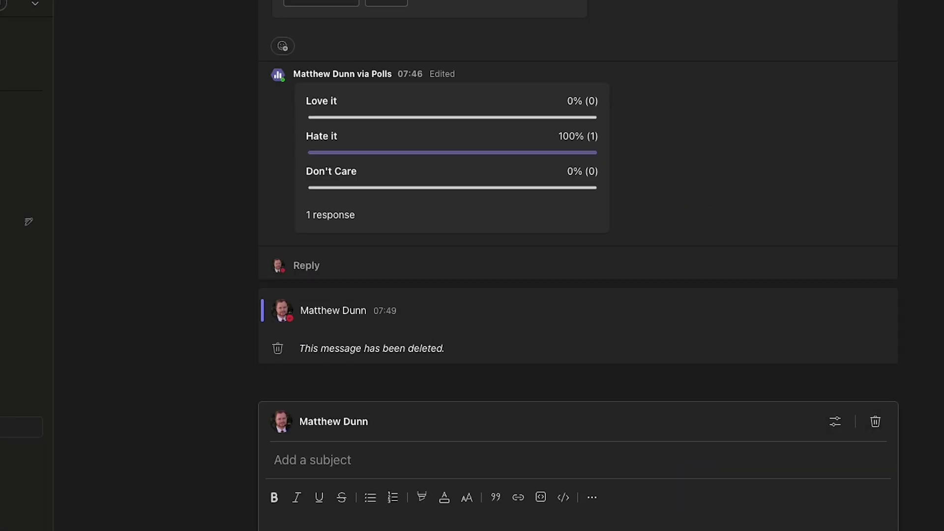
Step: Open the Teams settings with the /settings command and dismiss the do-not-disturb banner
{"action": "type", "text": "/"}
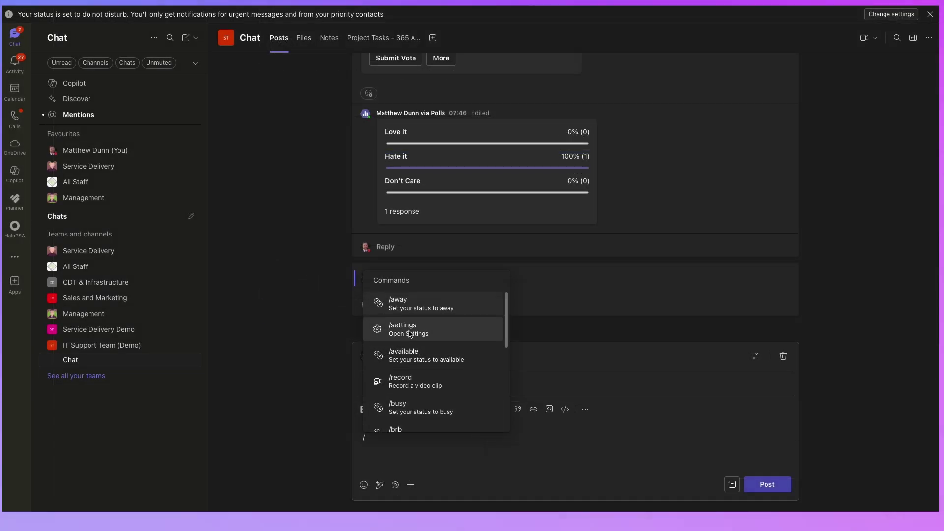
{"action": "left_click", "coordinate": [350, 390]}
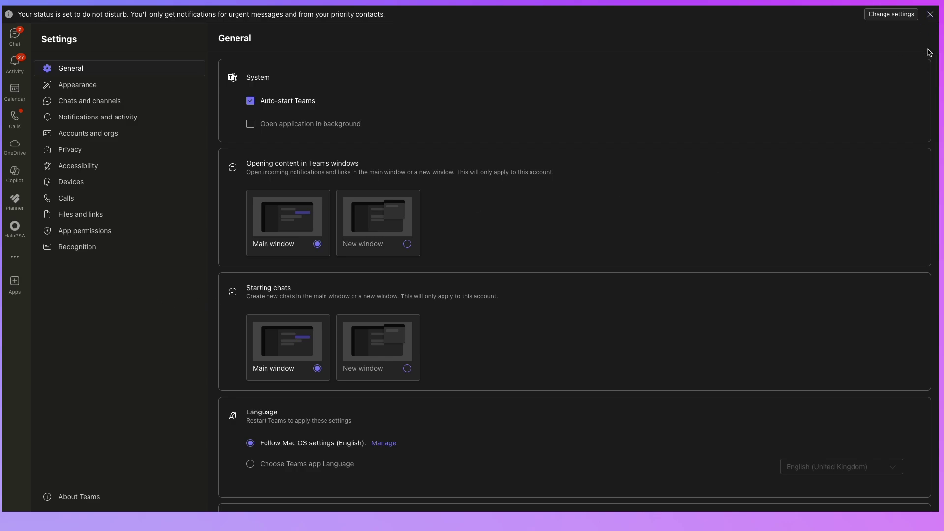
{"action": "left_click", "coordinate": [930, 14]}
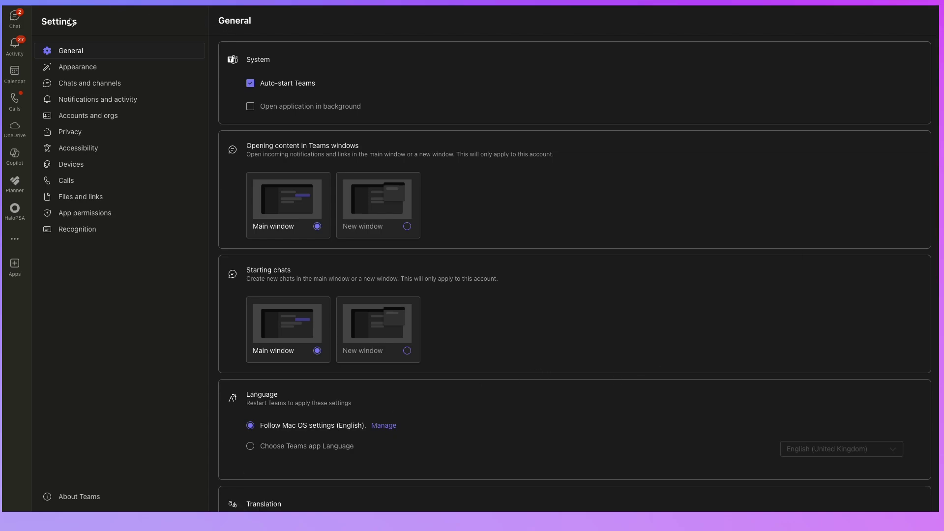